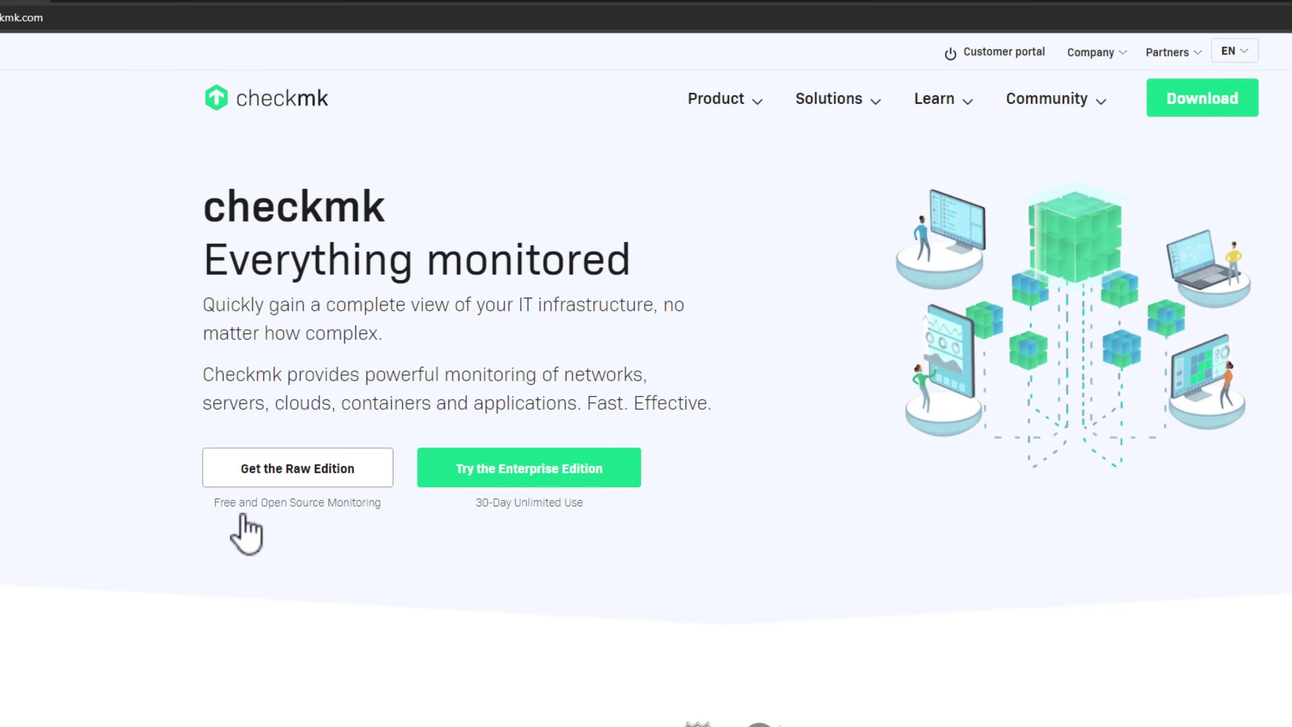
Step: Open the Raw edition download page and scroll through its Linux installation steps
left_click_drag(382, 504, 216, 507)
left_click(300, 524)
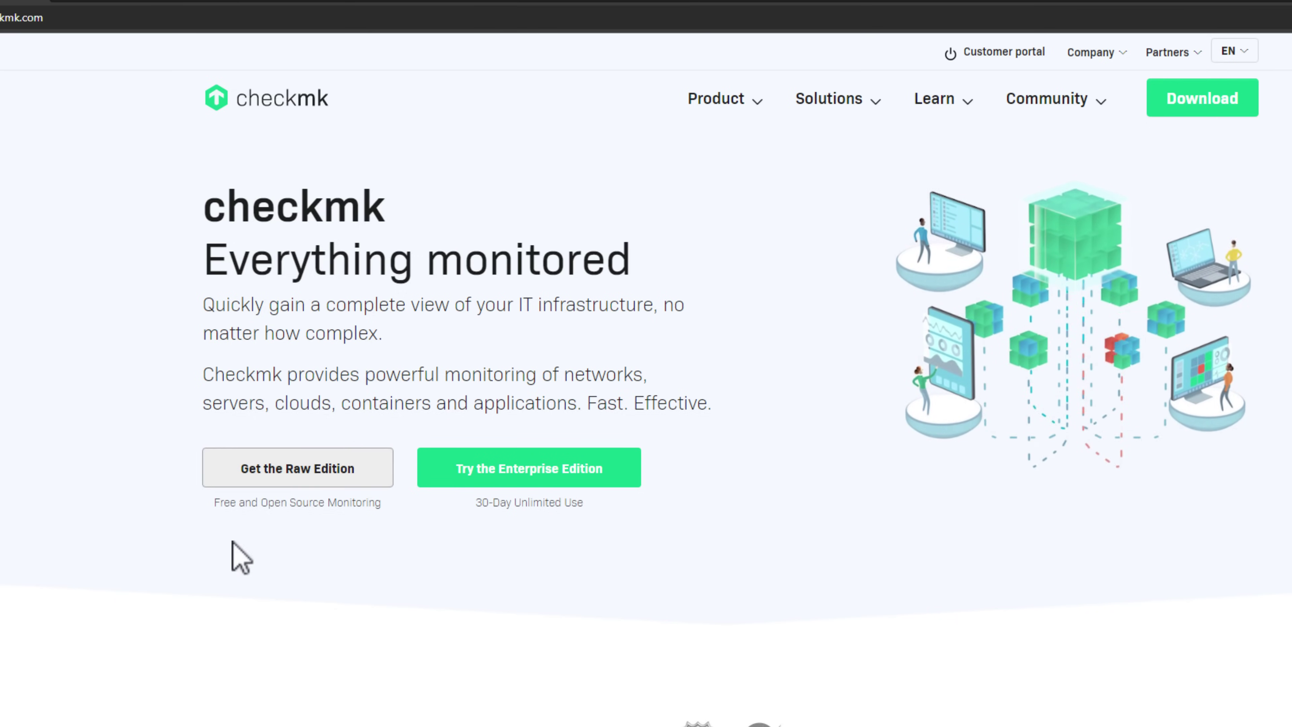
left_click(276, 473)
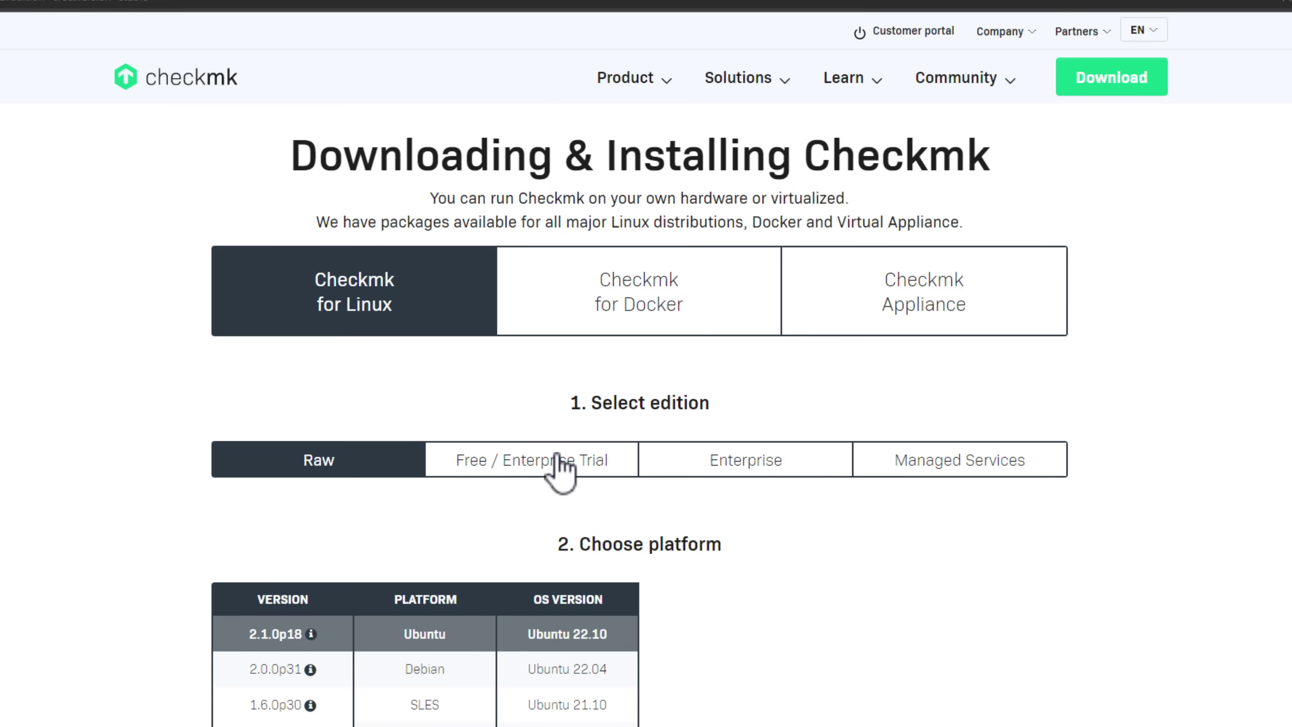
left_click_drag(393, 181, 783, 184)
scroll(661, 447, "down", 10)
scroll(681, 444, "down", 20)
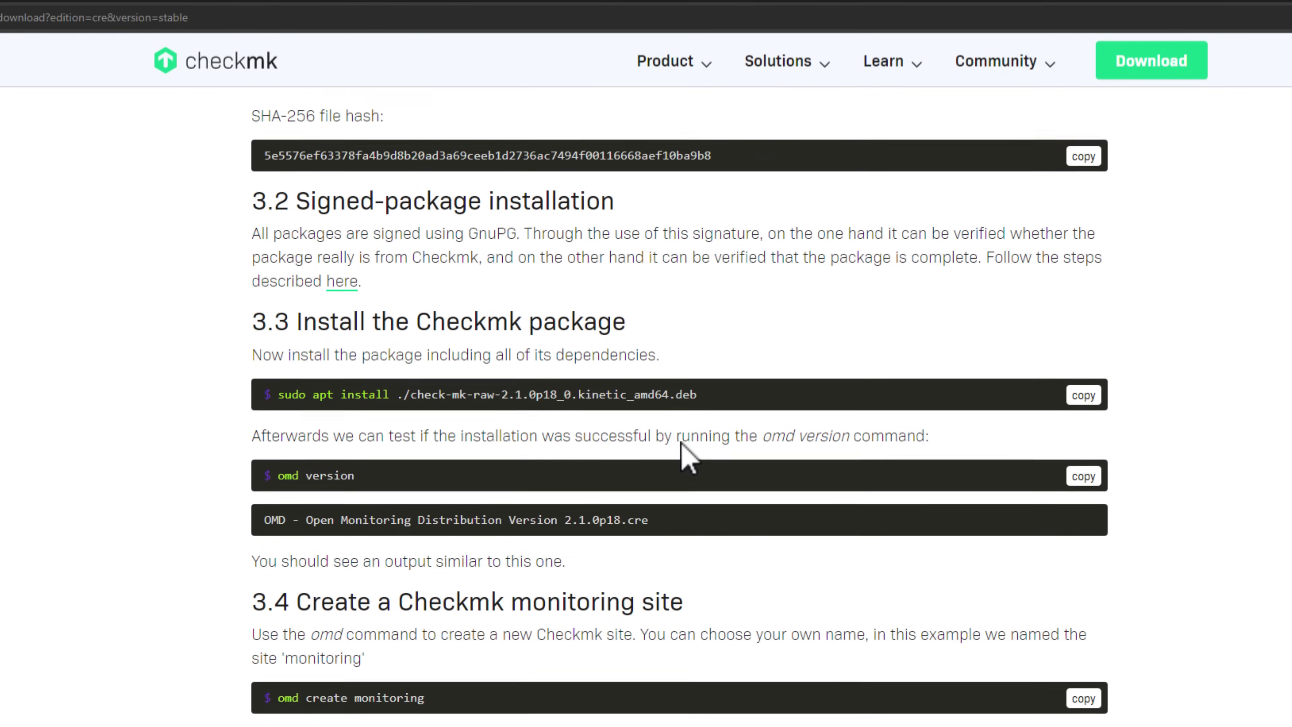
scroll(681, 444, "down", 5)
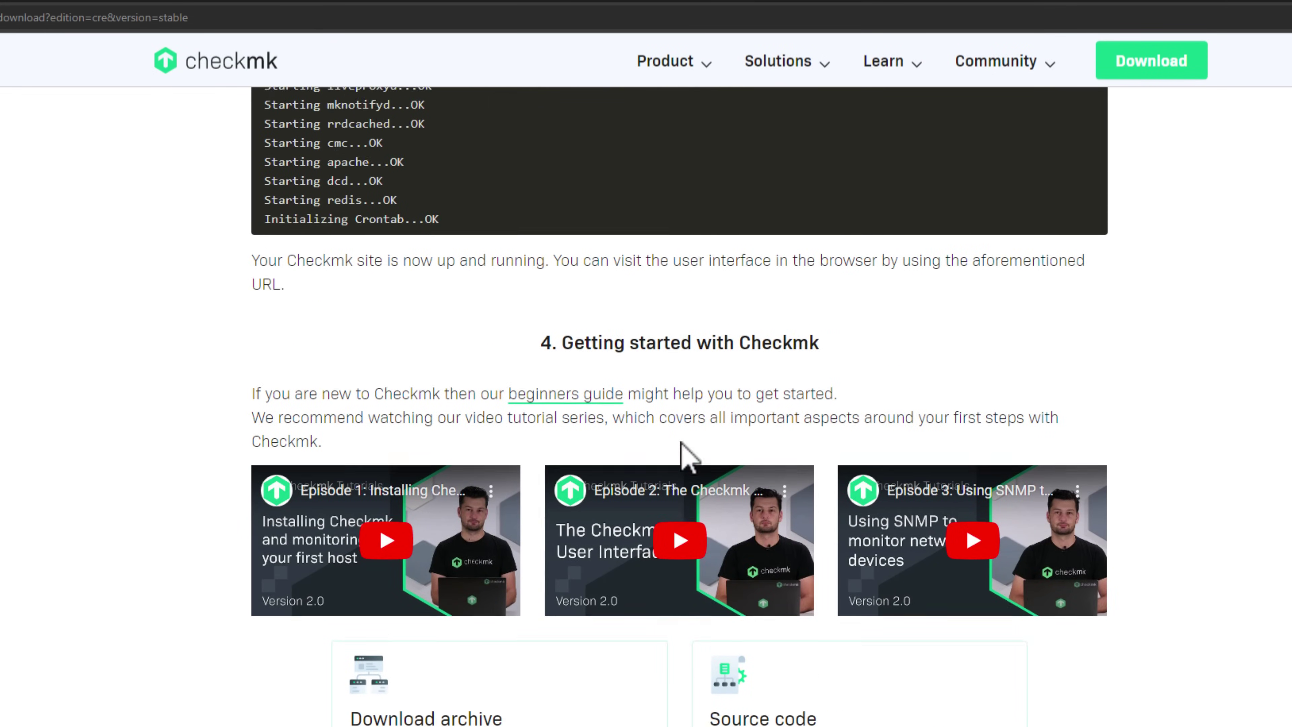
scroll(682, 444, "up", 20)
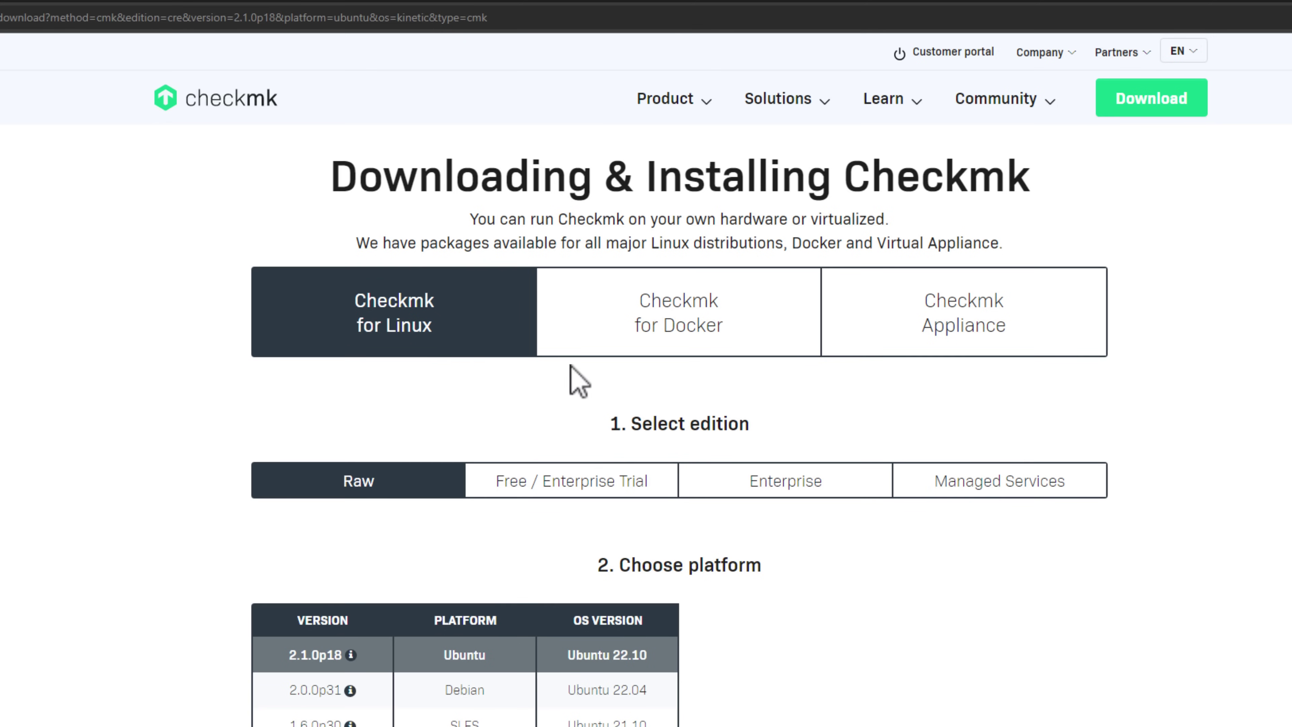
Step: Browse the Docker and Appliance download options, then return to the editions comparison page
left_click(627, 319)
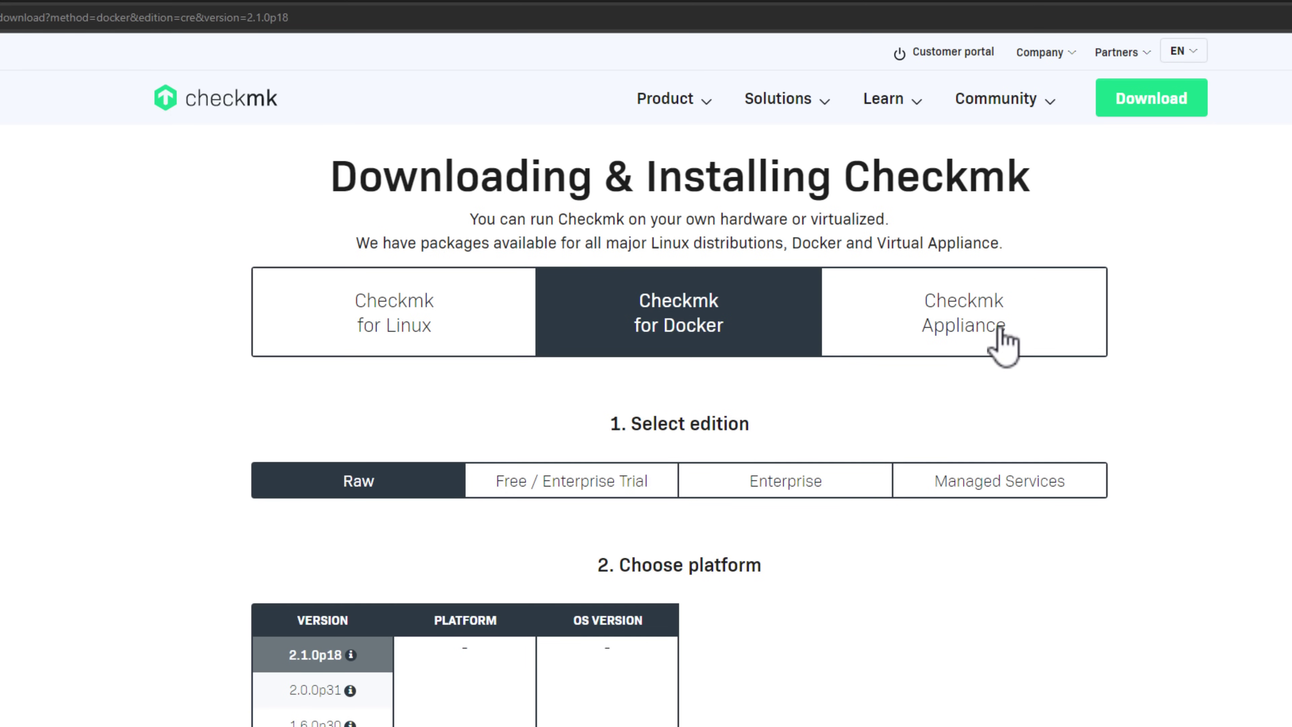
left_click(1013, 330)
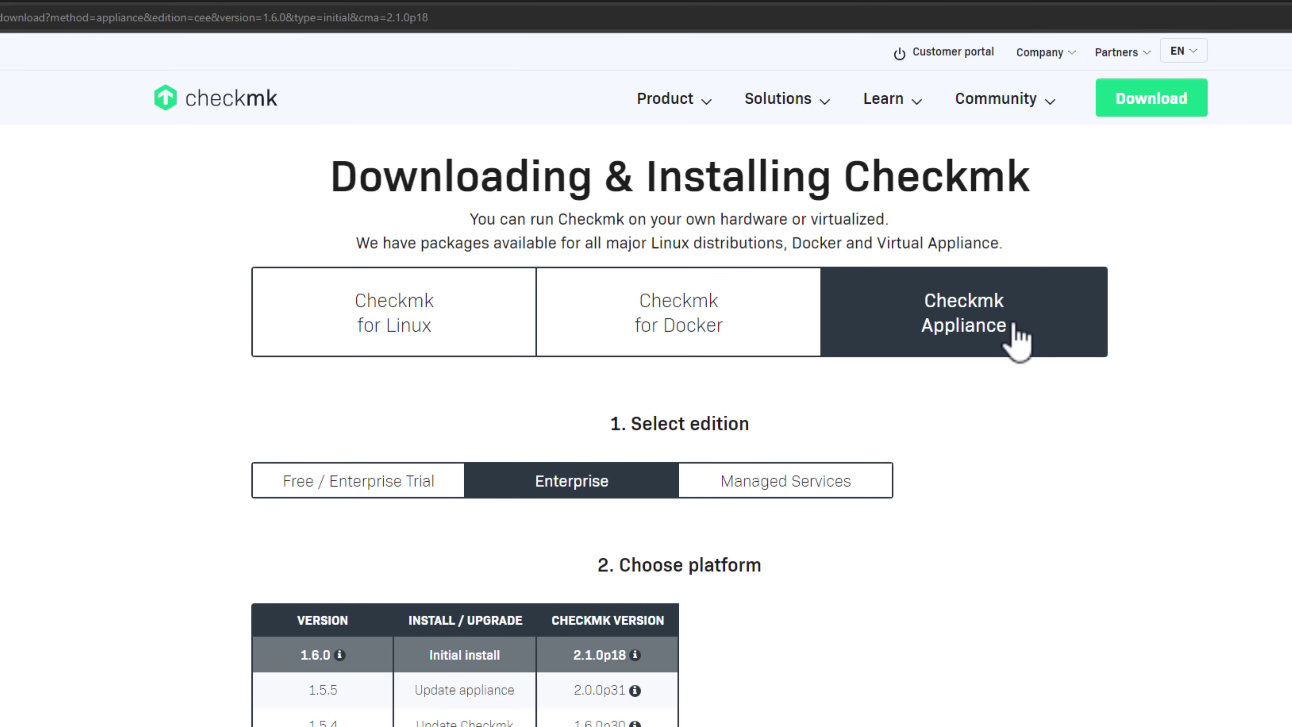
scroll(818, 471, "down", 7)
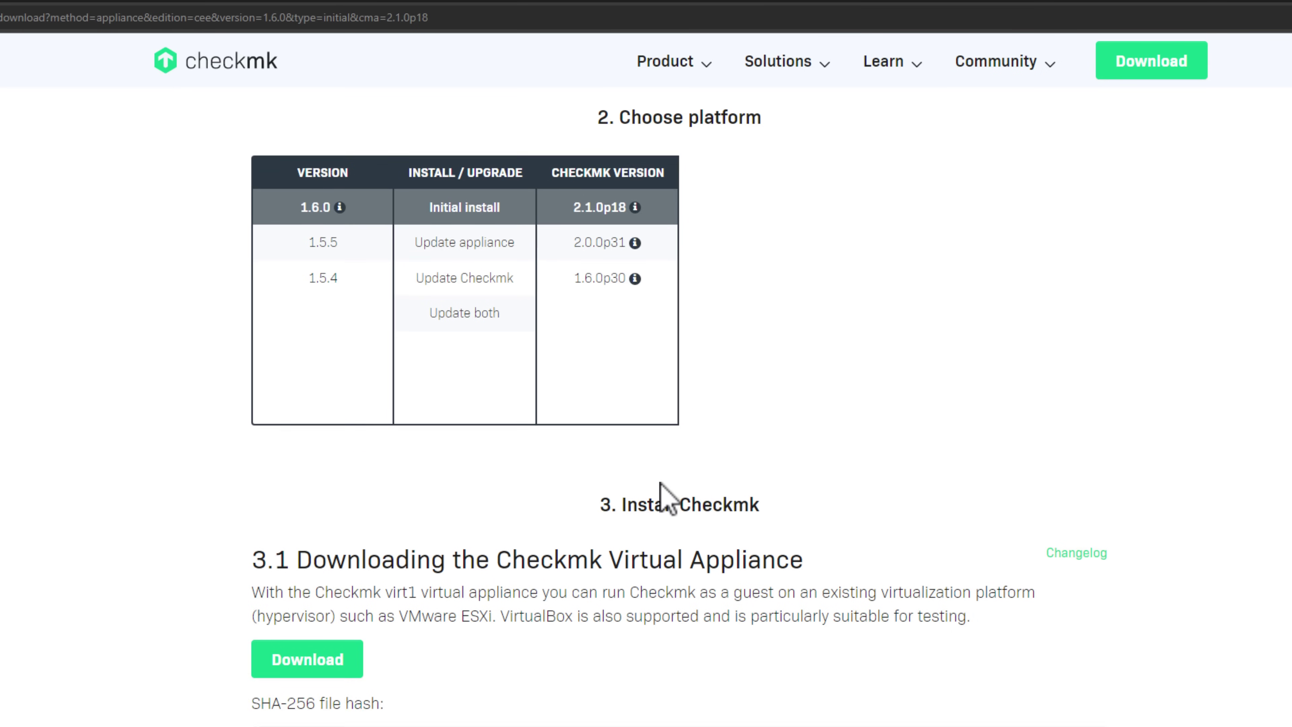
scroll(666, 497, "down", 2)
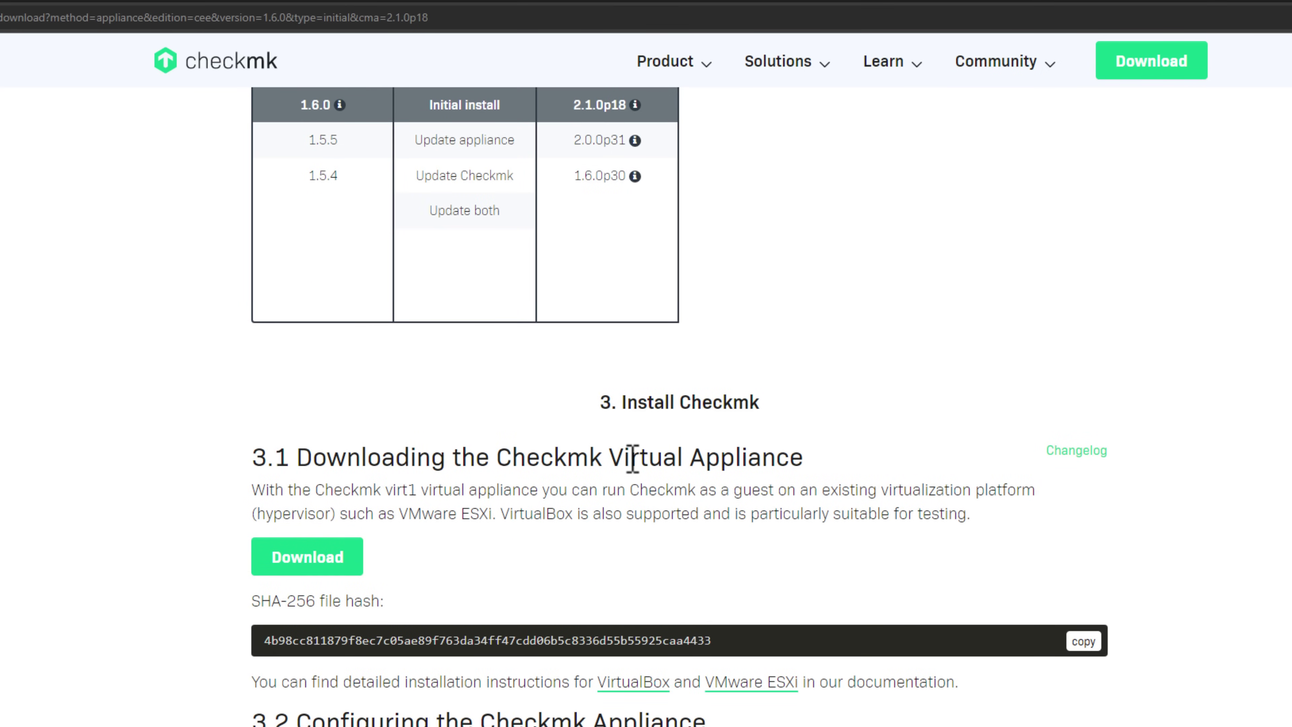
scroll(660, 476, "down", 3)
scroll(666, 479, "up", 7)
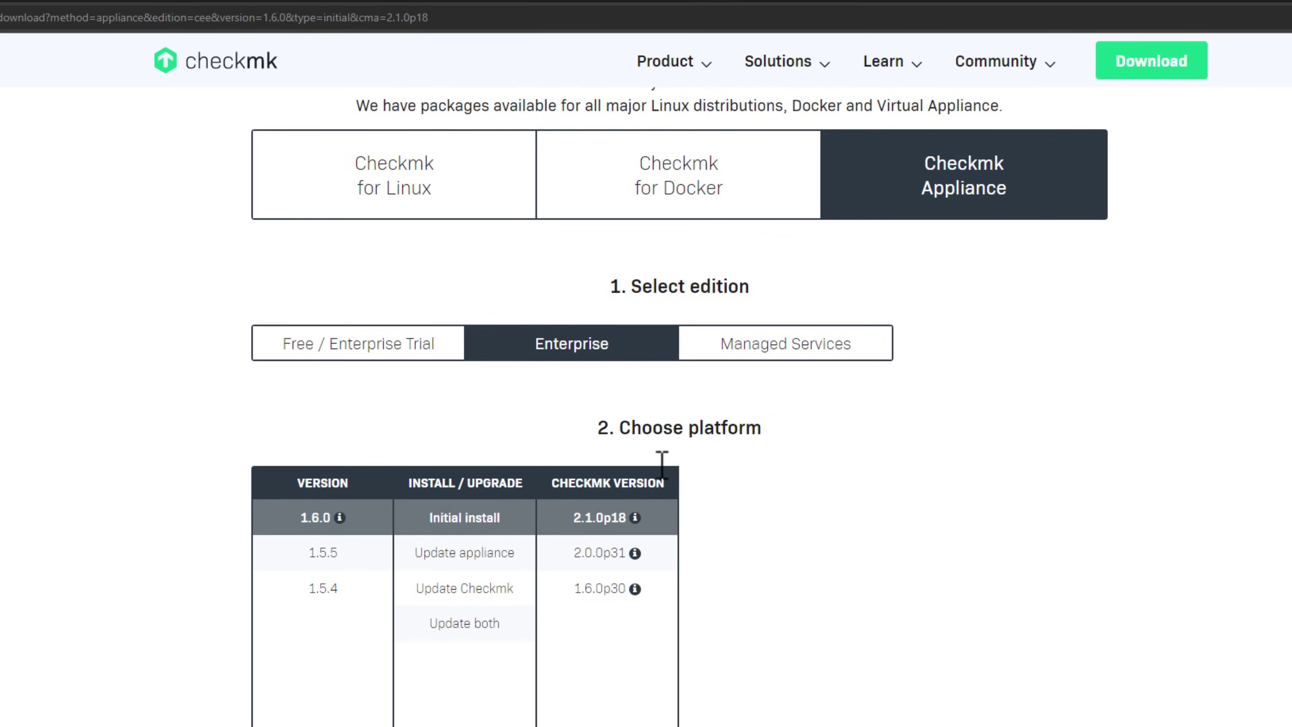
scroll(663, 481, "up", 2)
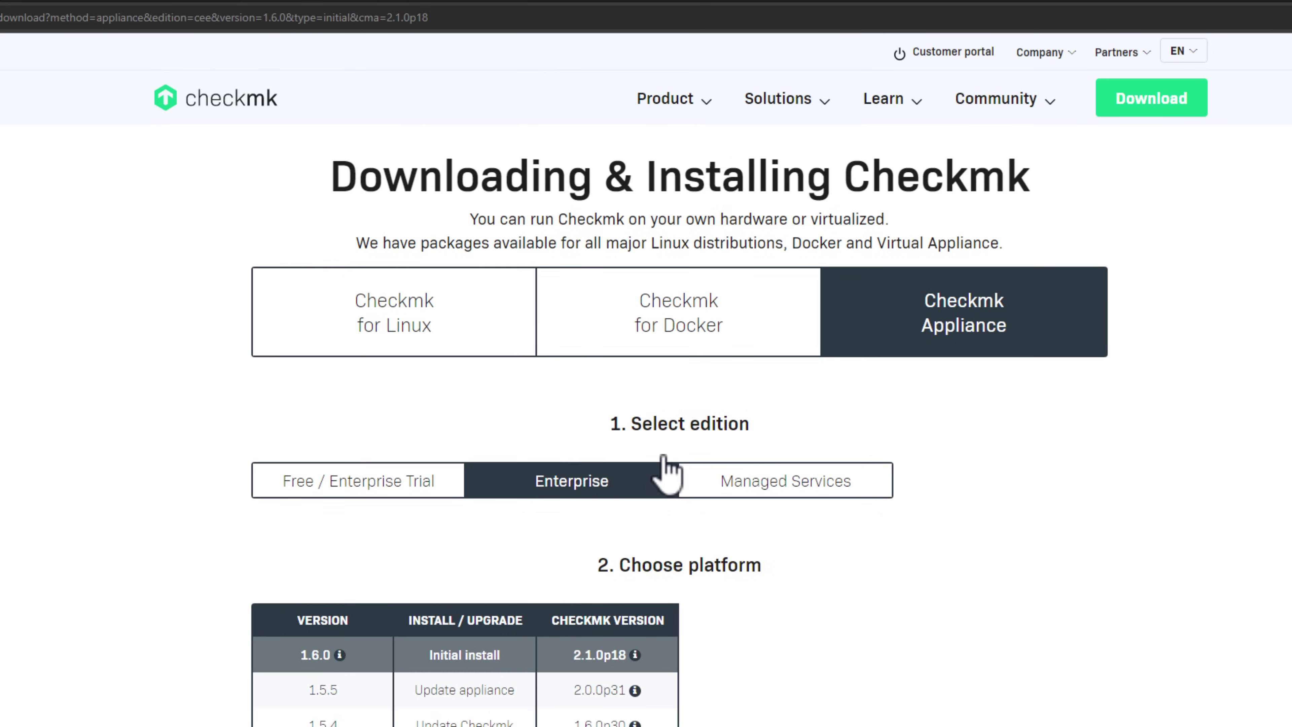
left_click(488, 347)
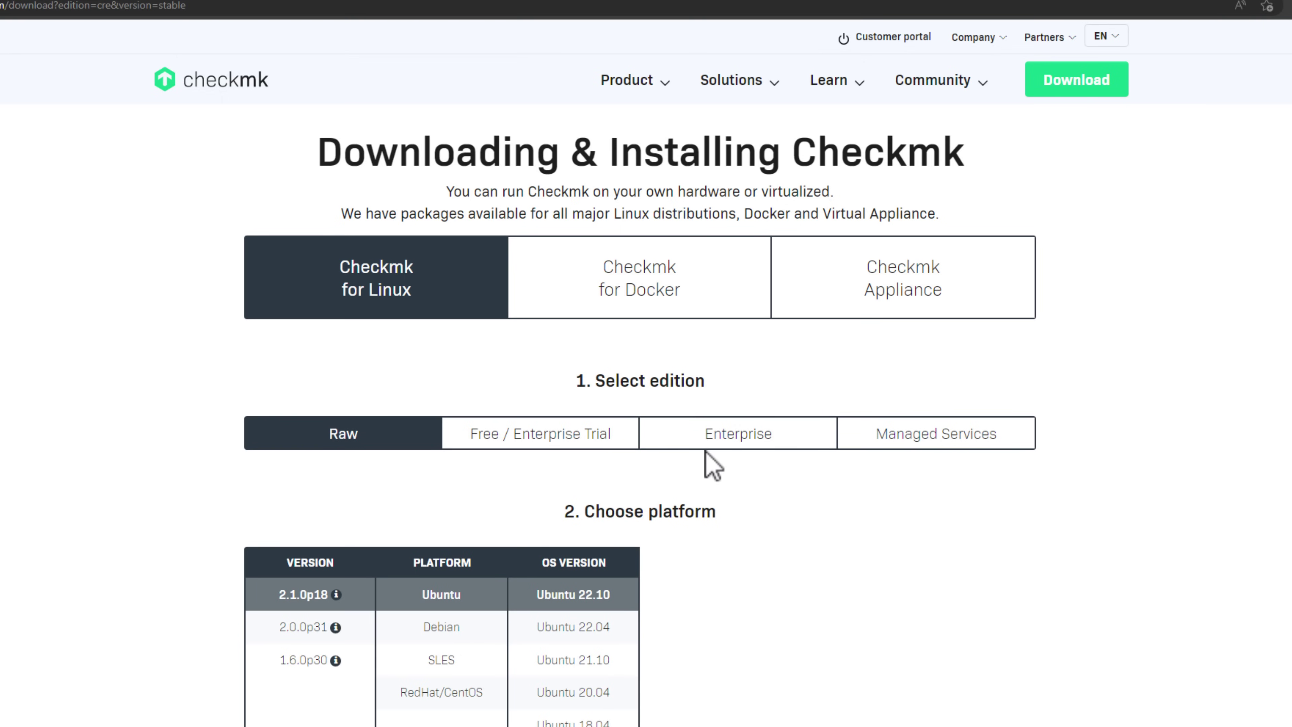
key("alt+Left")
Step: Review the Checkmk Raw column on the editions comparison page
mouse_move(664, 87)
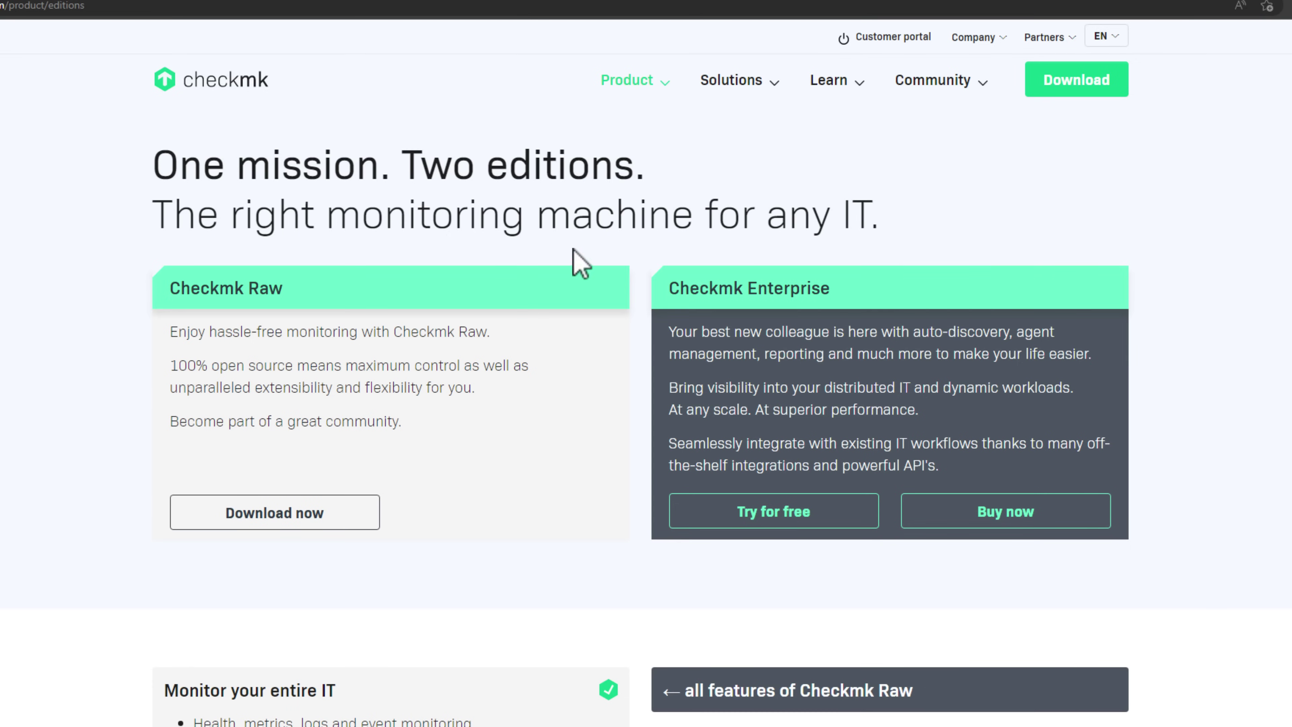
scroll(453, 167, "down", 1)
scroll(437, 167, "up", 1)
triple_click(207, 288)
left_click_drag(269, 288, 281, 288)
left_click_drag(185, 364, 456, 384)
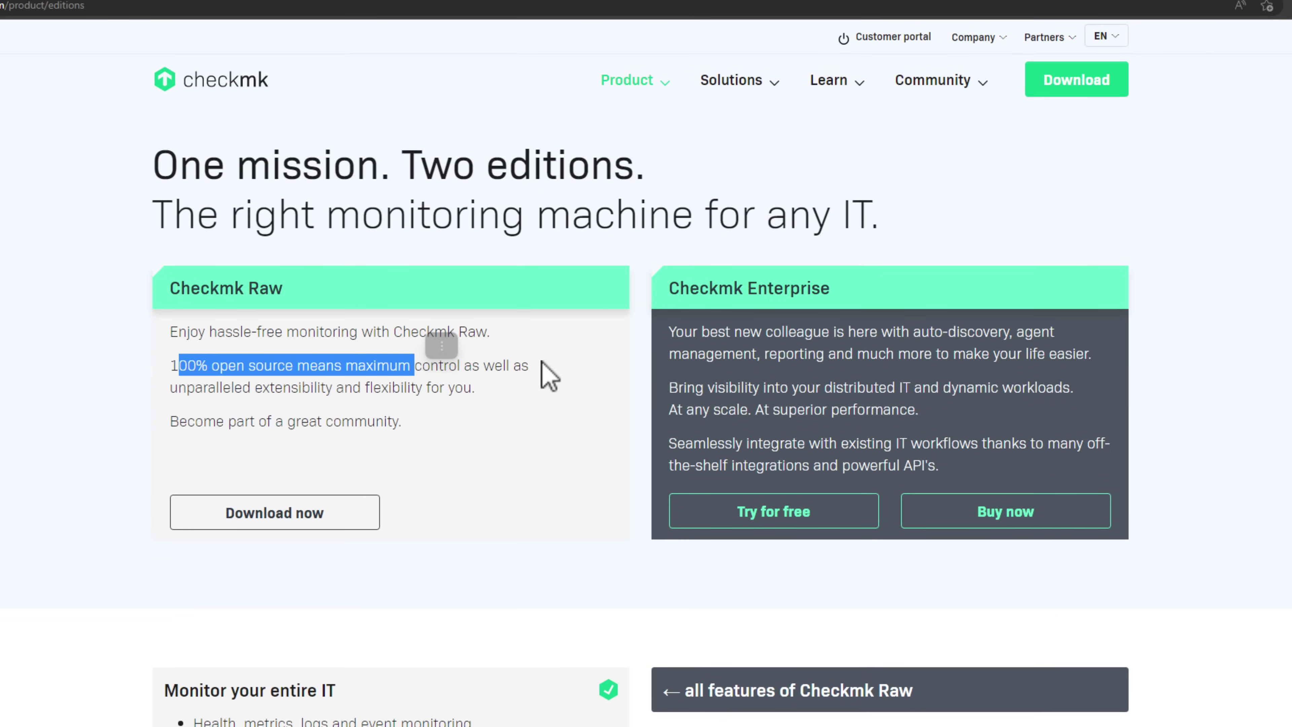
Step: Read the features: the monitoring core, high-quality plug-ins, service discovery and Grafana
scroll(200, 468, "down", 5)
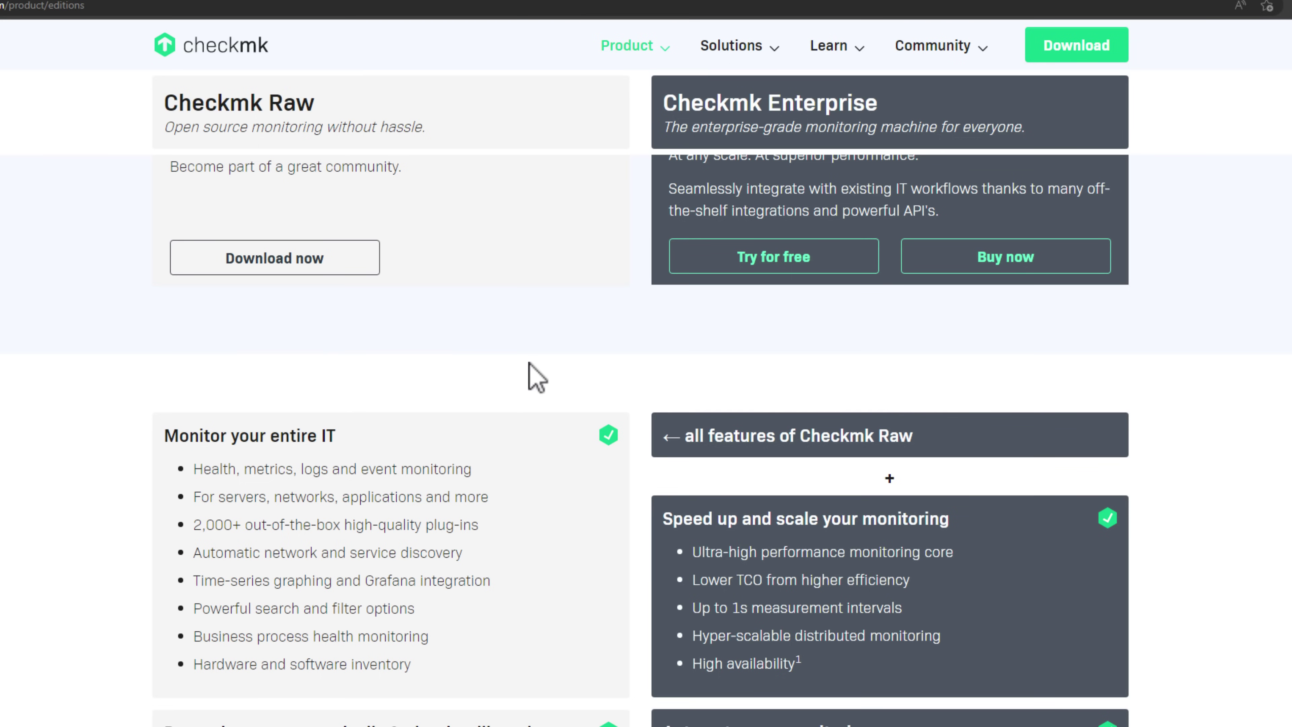
scroll(758, 379, "down", 2)
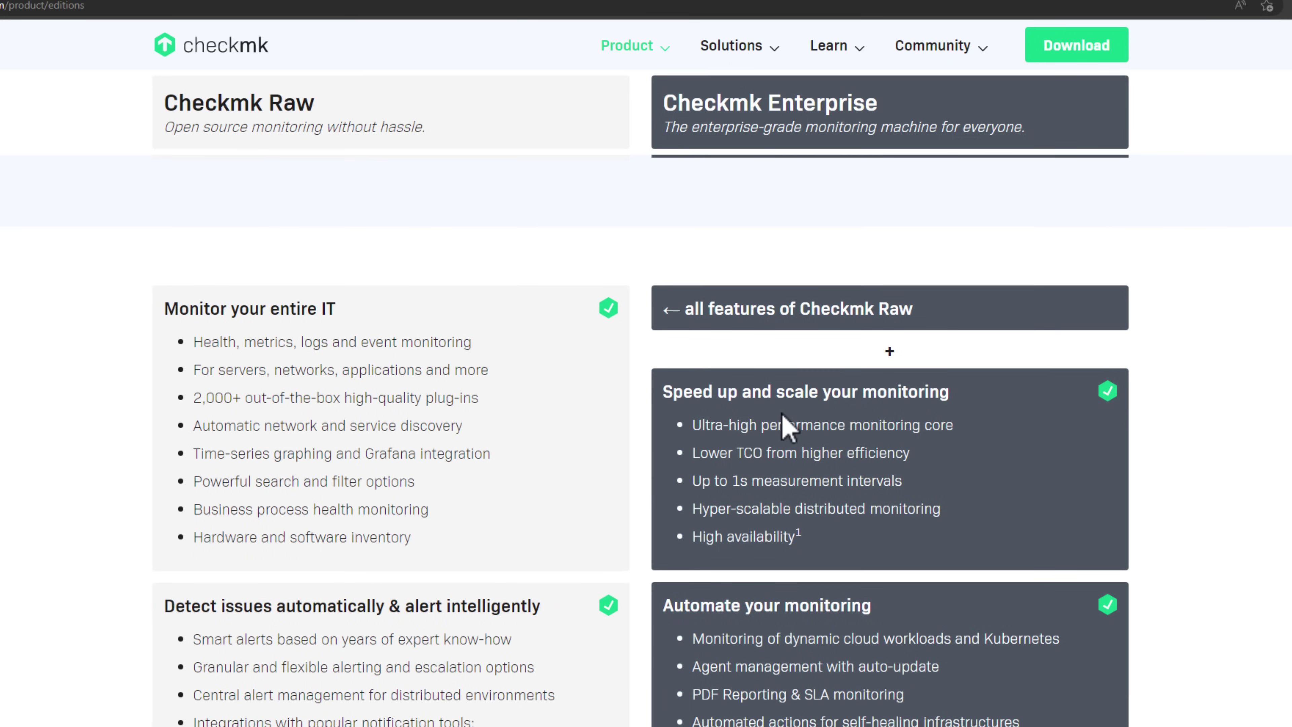
mouse_move(719, 425)
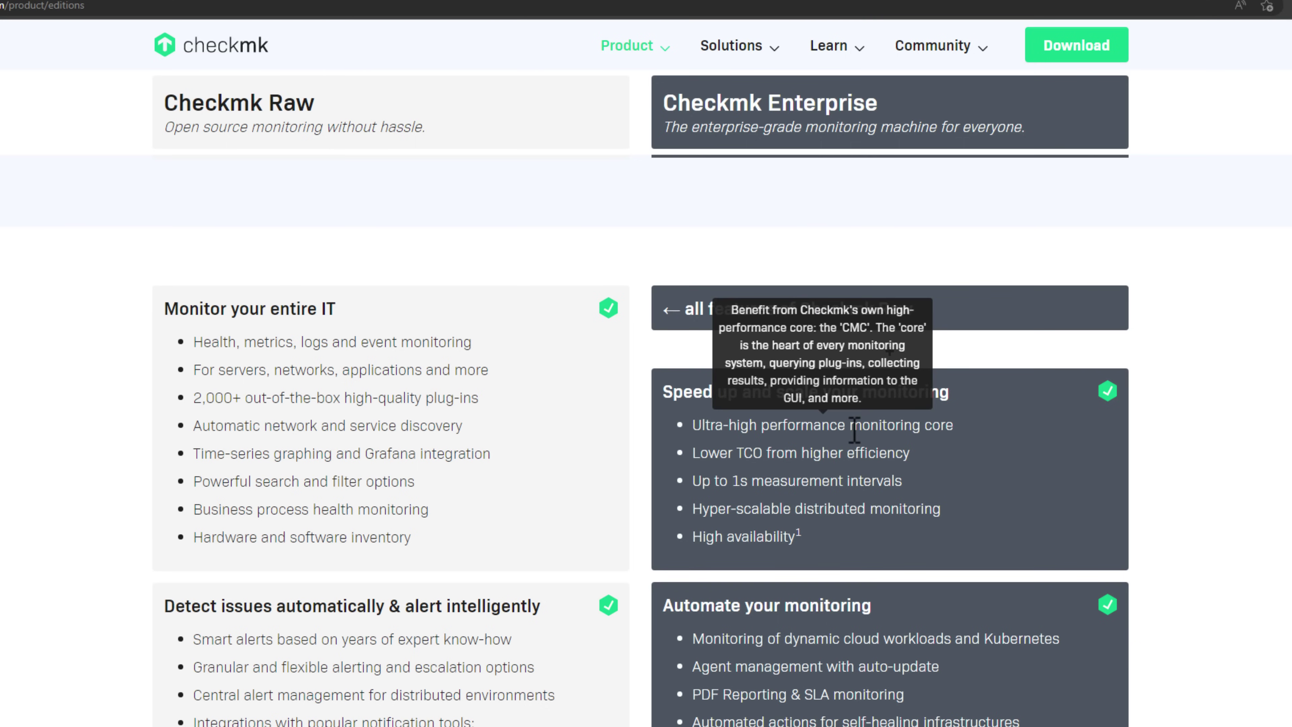
left_click_drag(850, 428, 959, 437)
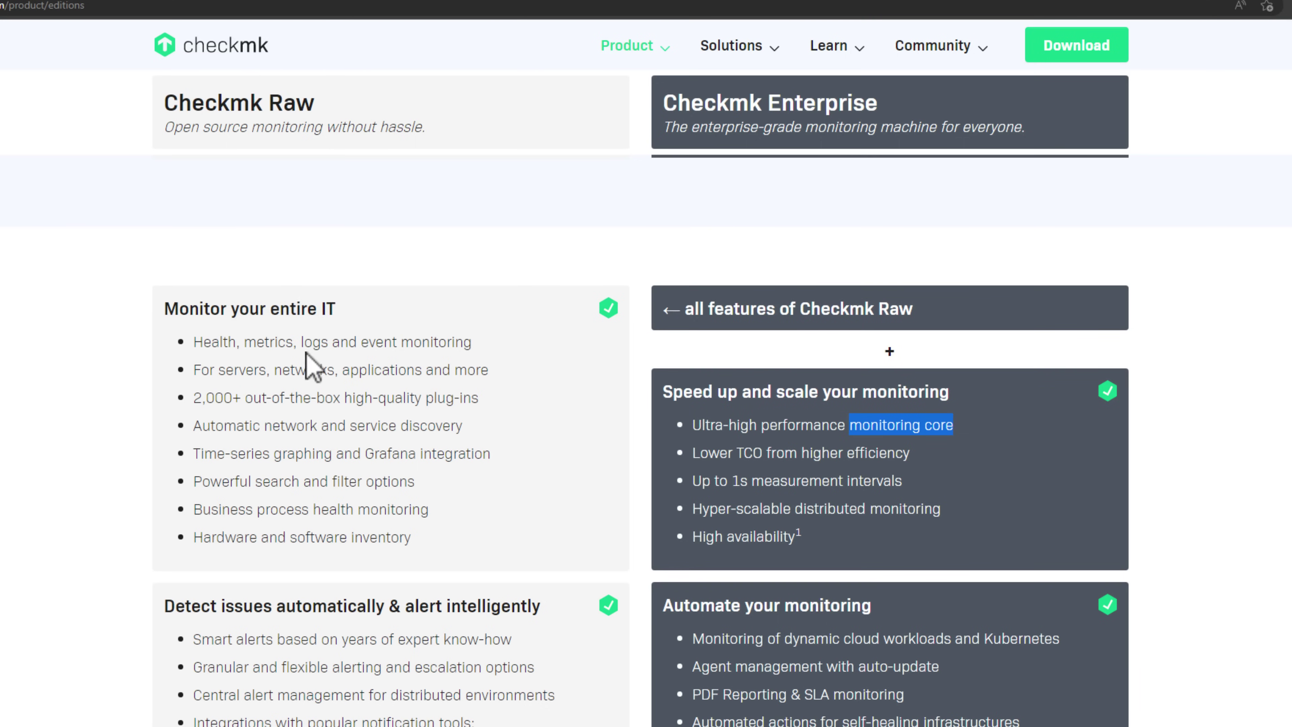
mouse_move(365, 400)
left_click_drag(365, 400, 543, 413)
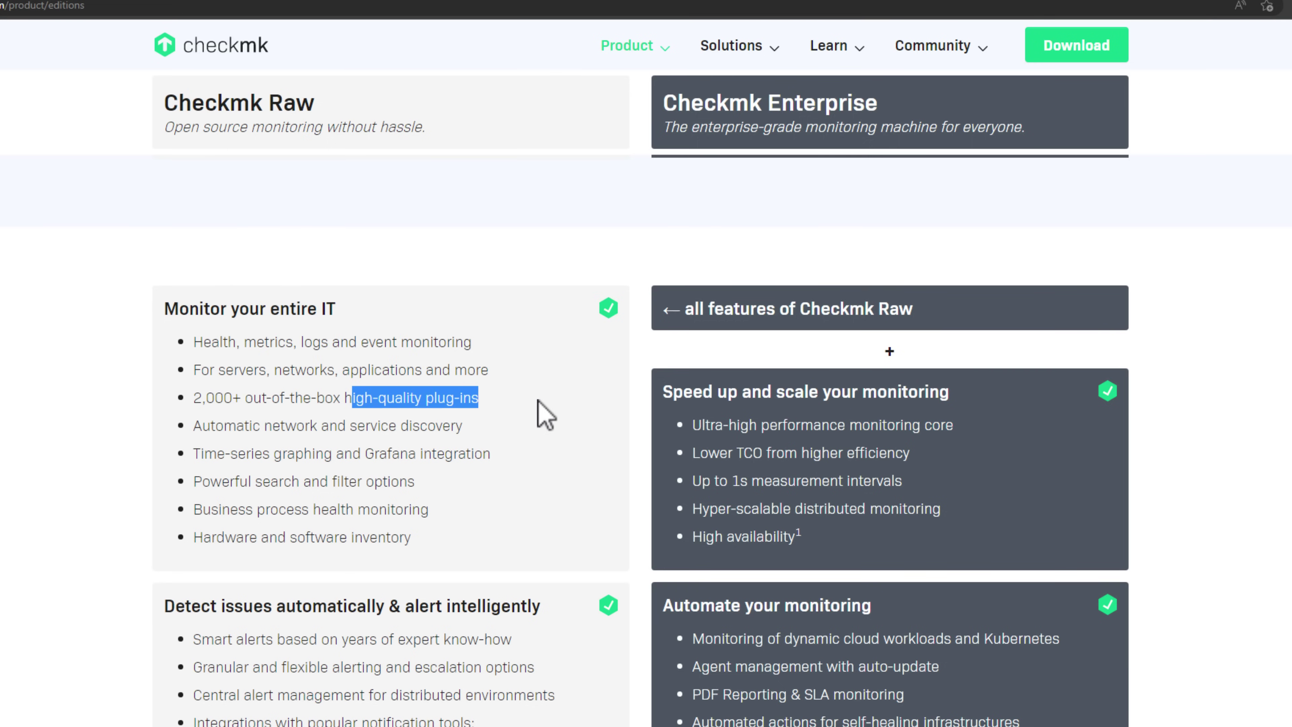
left_click_drag(203, 425, 496, 446)
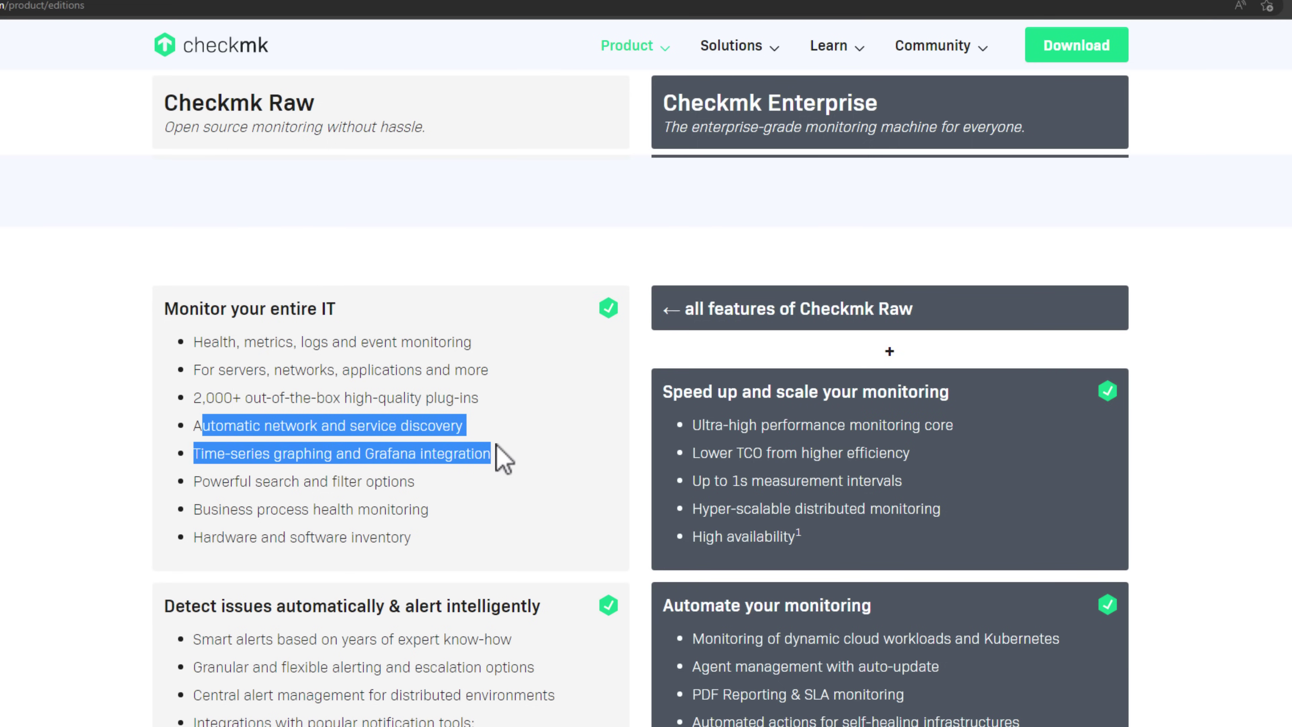
left_click(427, 433)
scroll(427, 432, "down", 5)
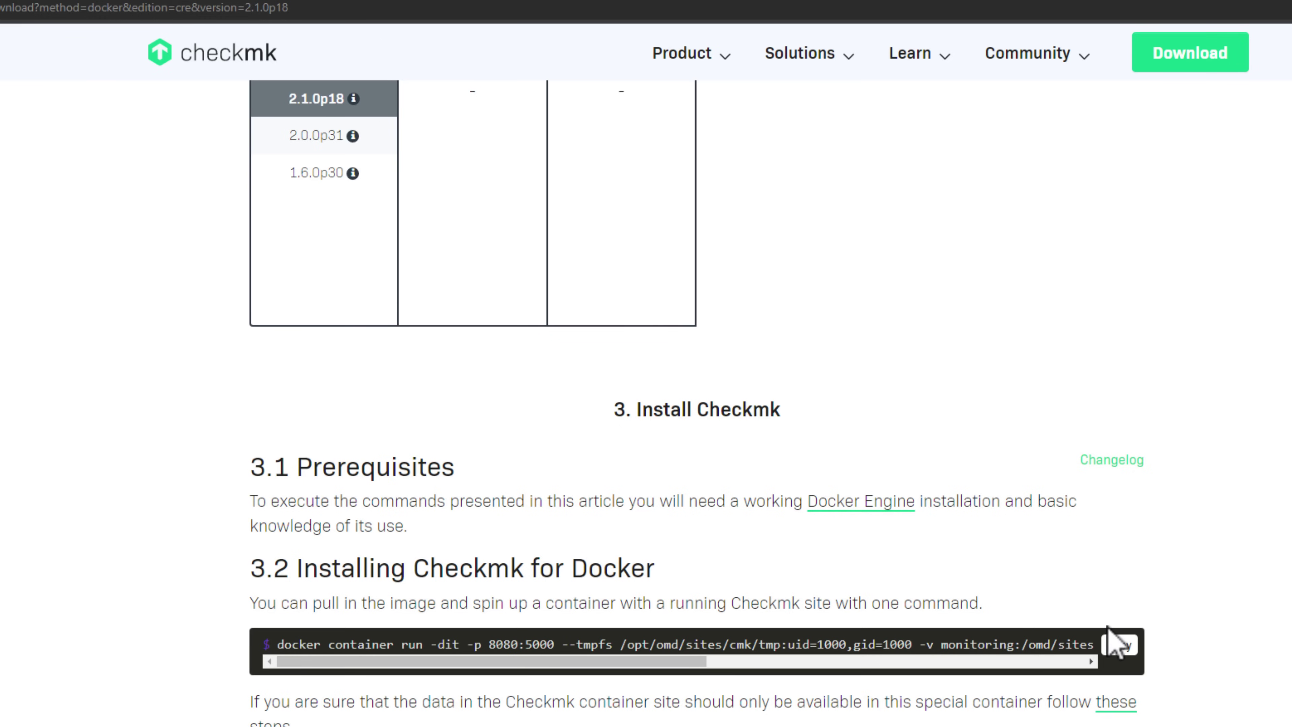
scroll(847, 437, "up", 1)
Step: From the homepage, open the Raw edition's Checkmk for Docker installation instructions
scroll(846, 438, "up", 10)
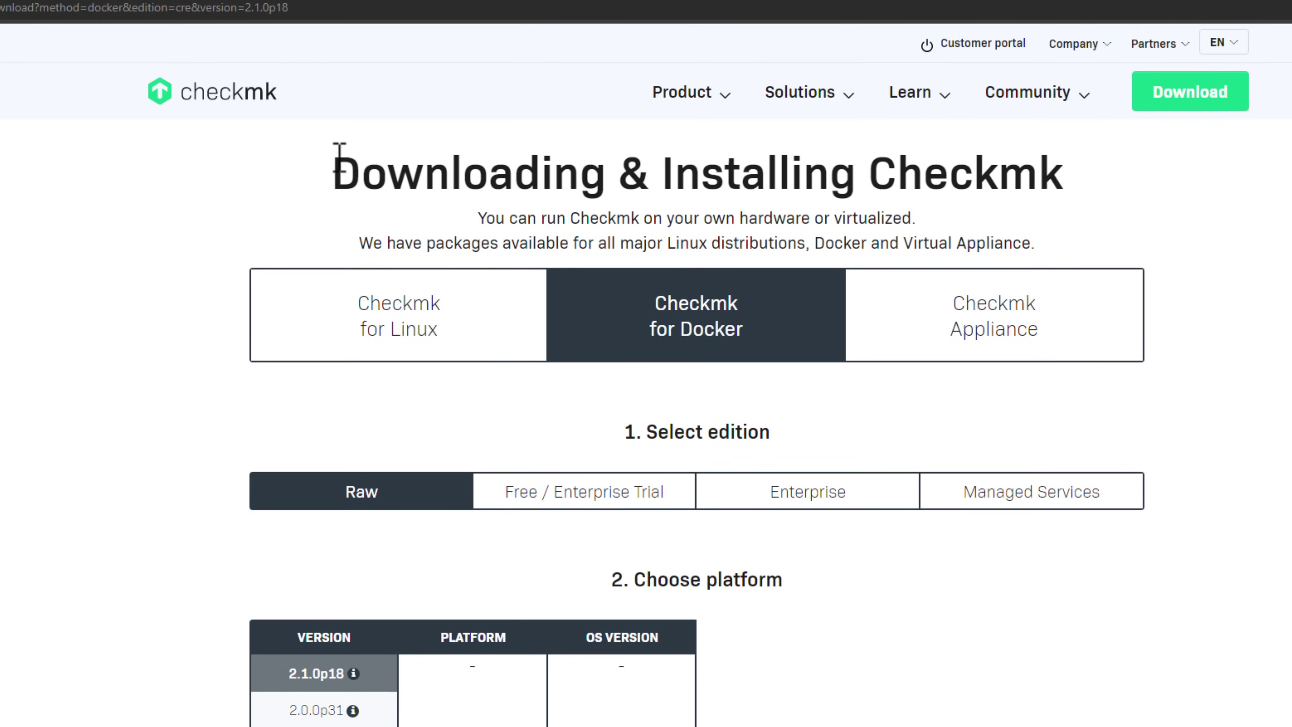
left_click(237, 105)
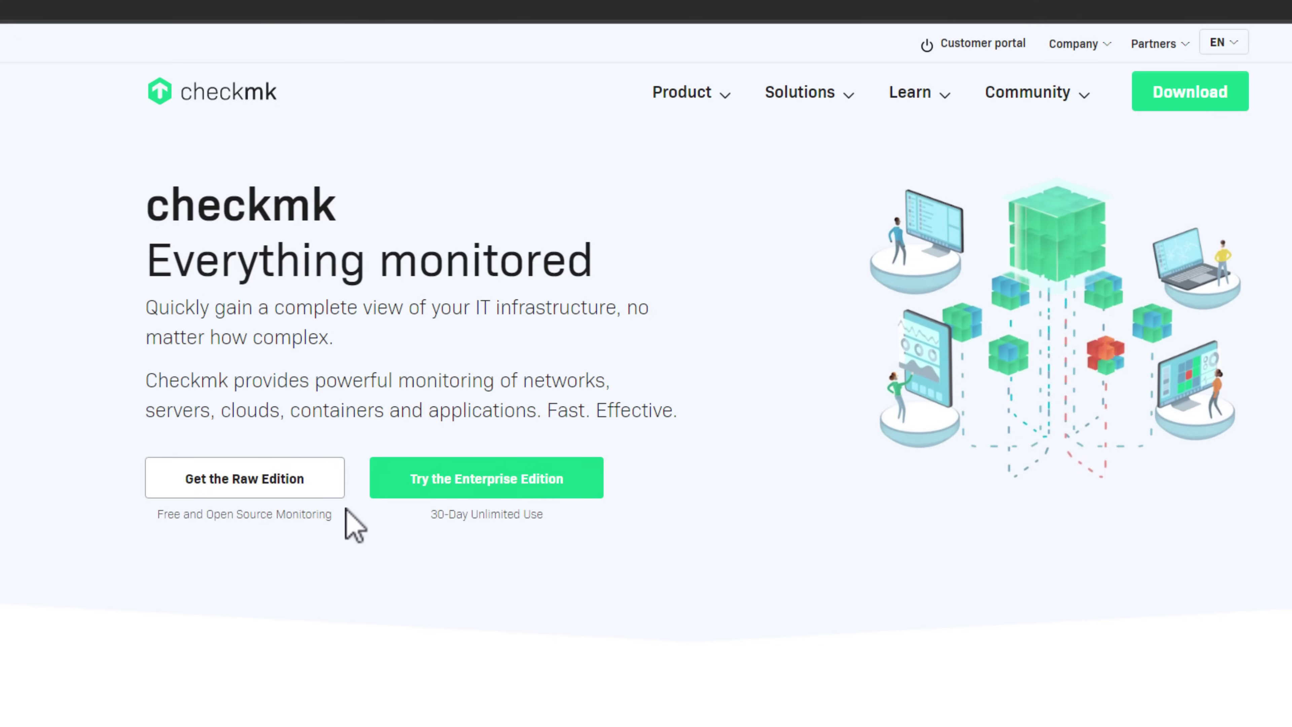
left_click(303, 491)
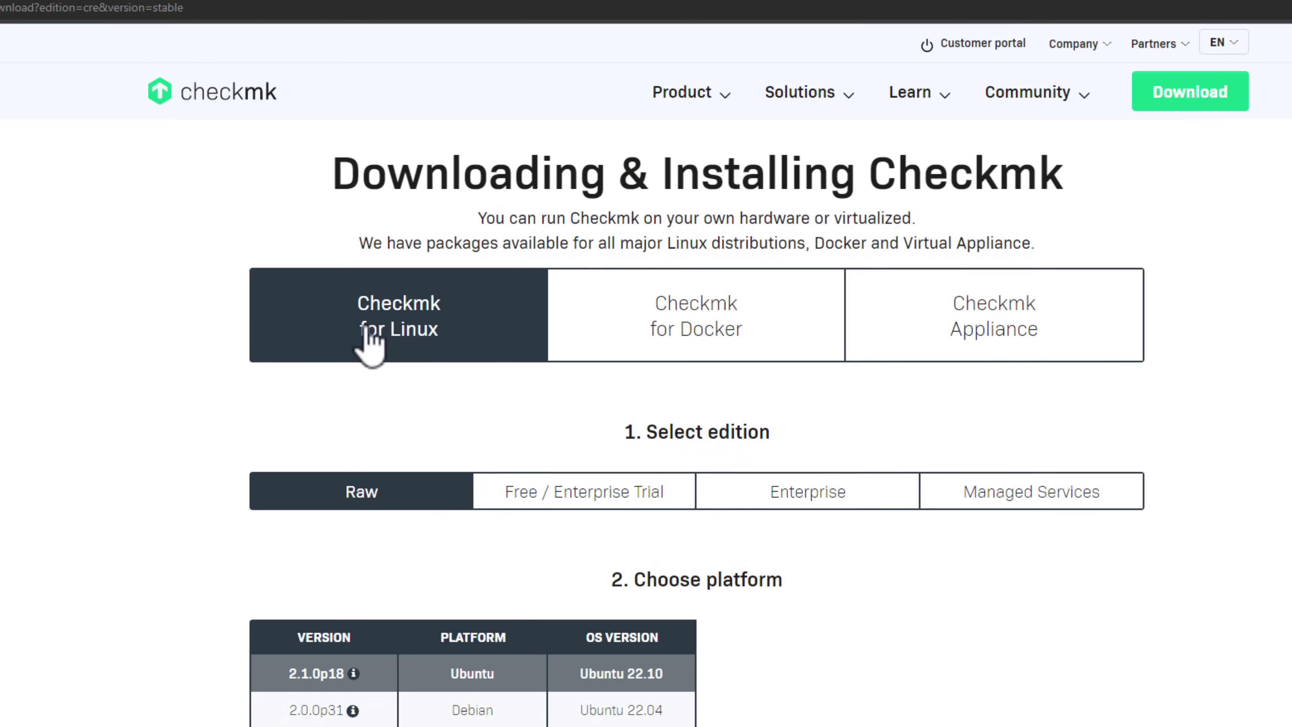
left_click(732, 326)
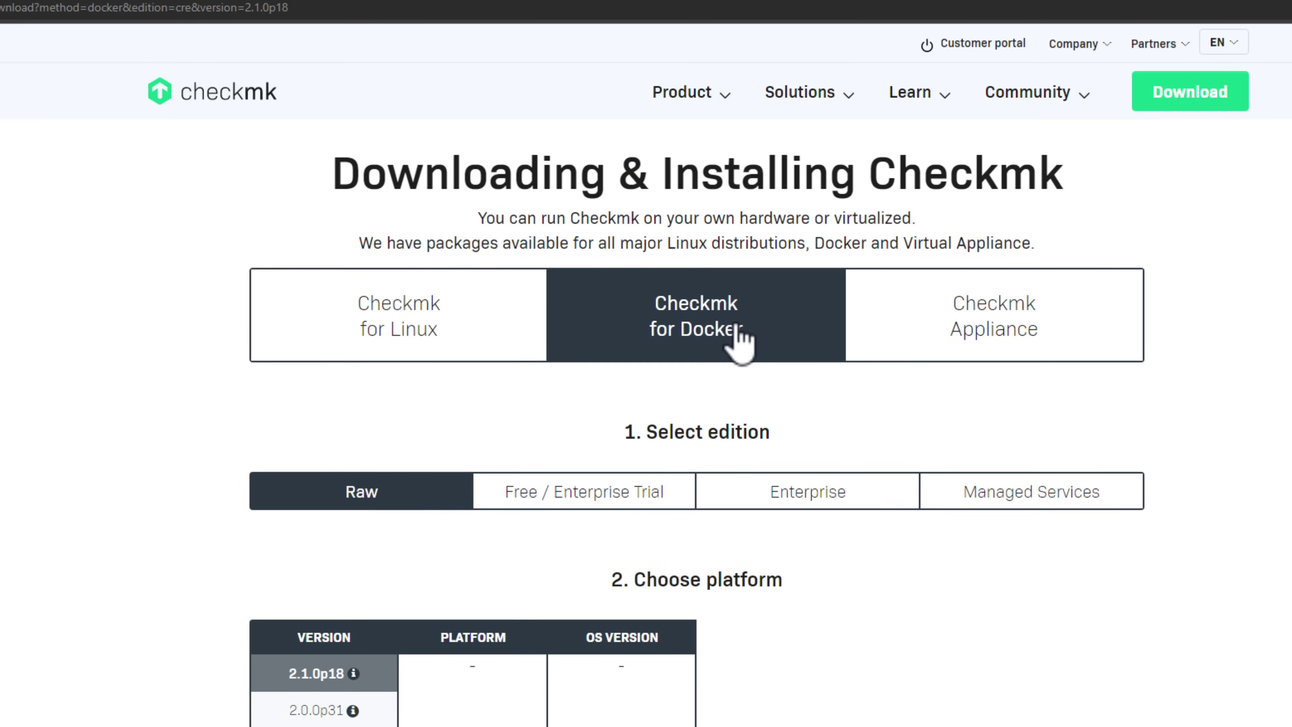
scroll(577, 626, "down", 5)
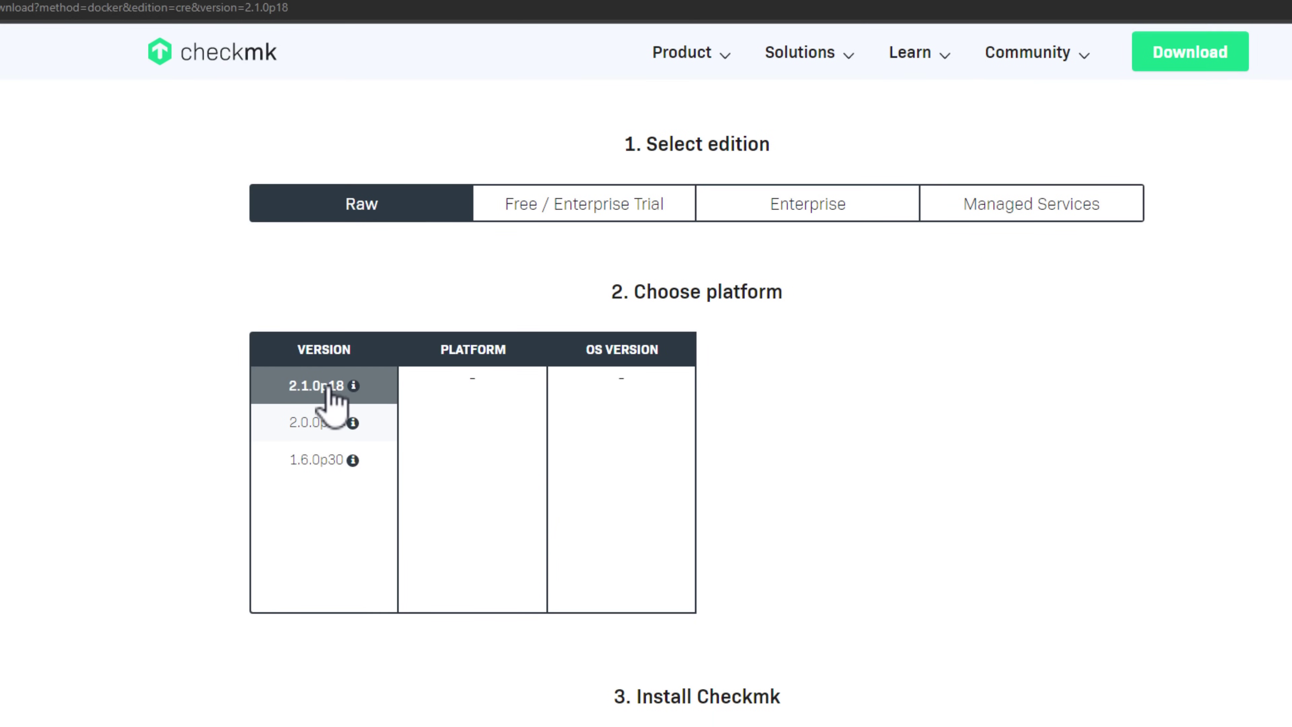
scroll(430, 474, "down", 6)
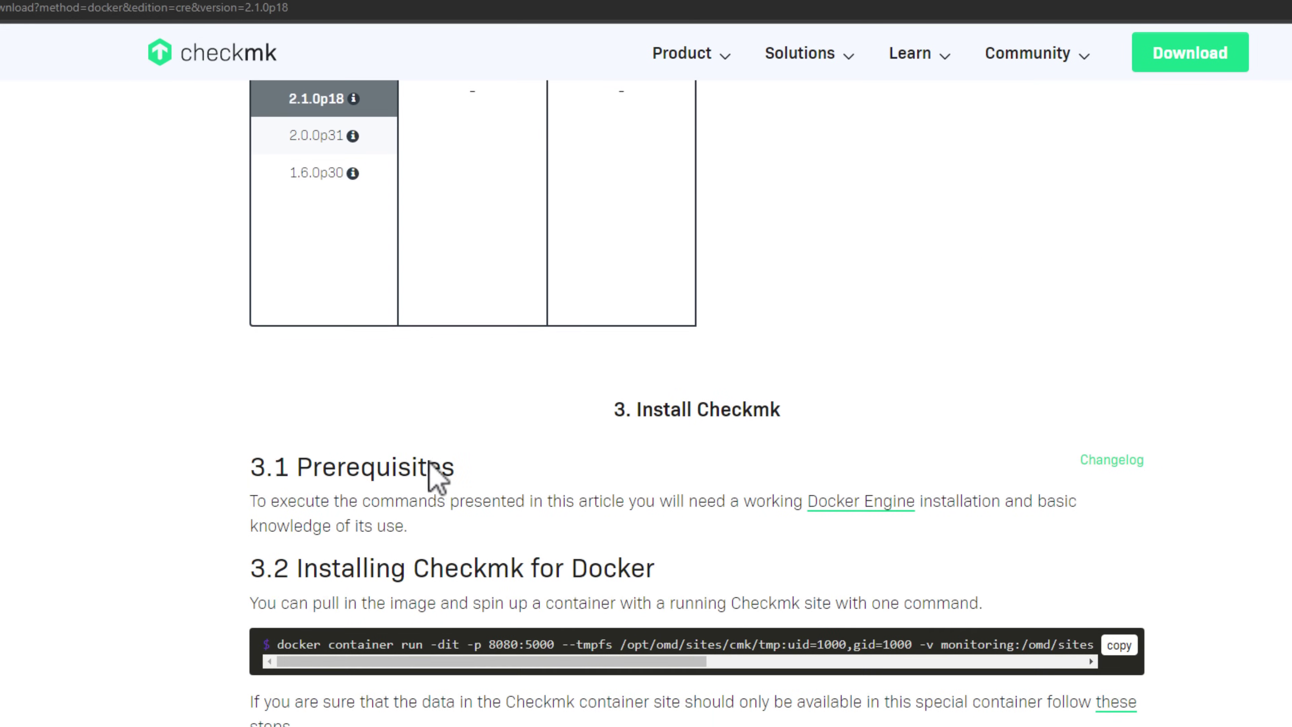
scroll(407, 506, "down", 1)
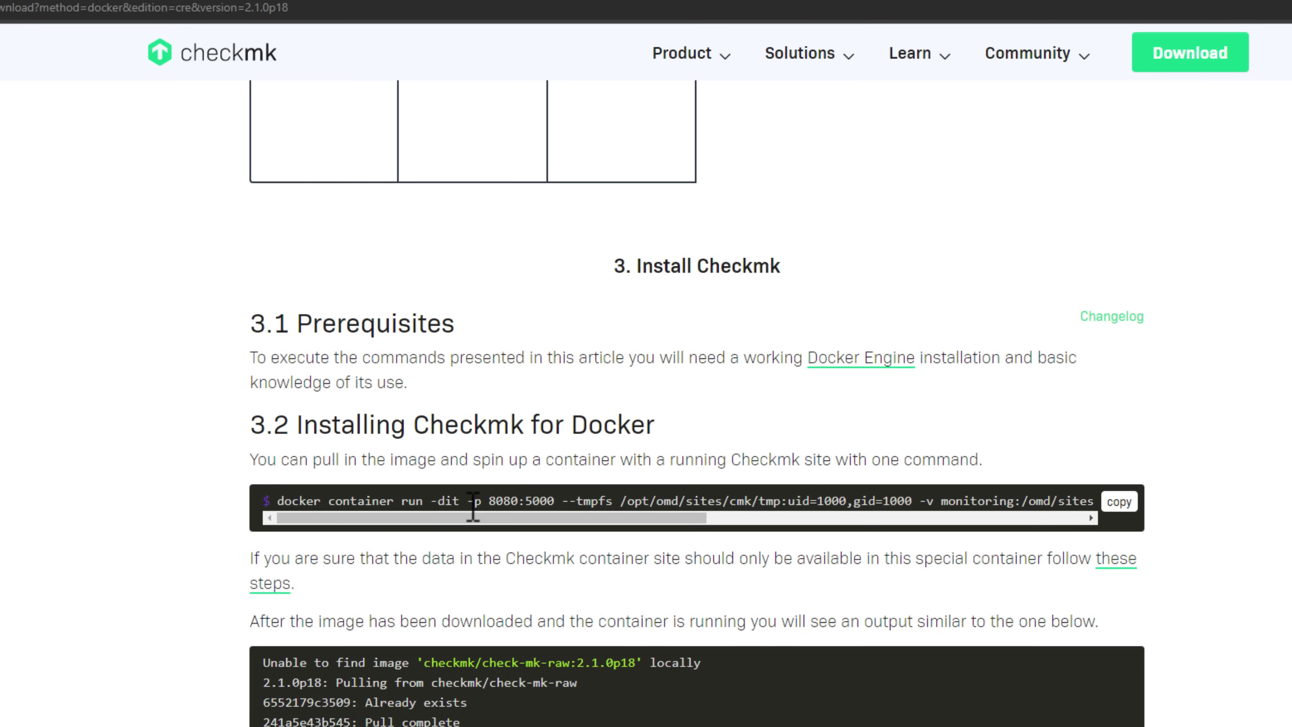
Step: Check the port mapping and --name monitoring option, then copy the docker run command
left_click_drag(487, 501, 890, 509)
scroll(824, 526, "right", 3)
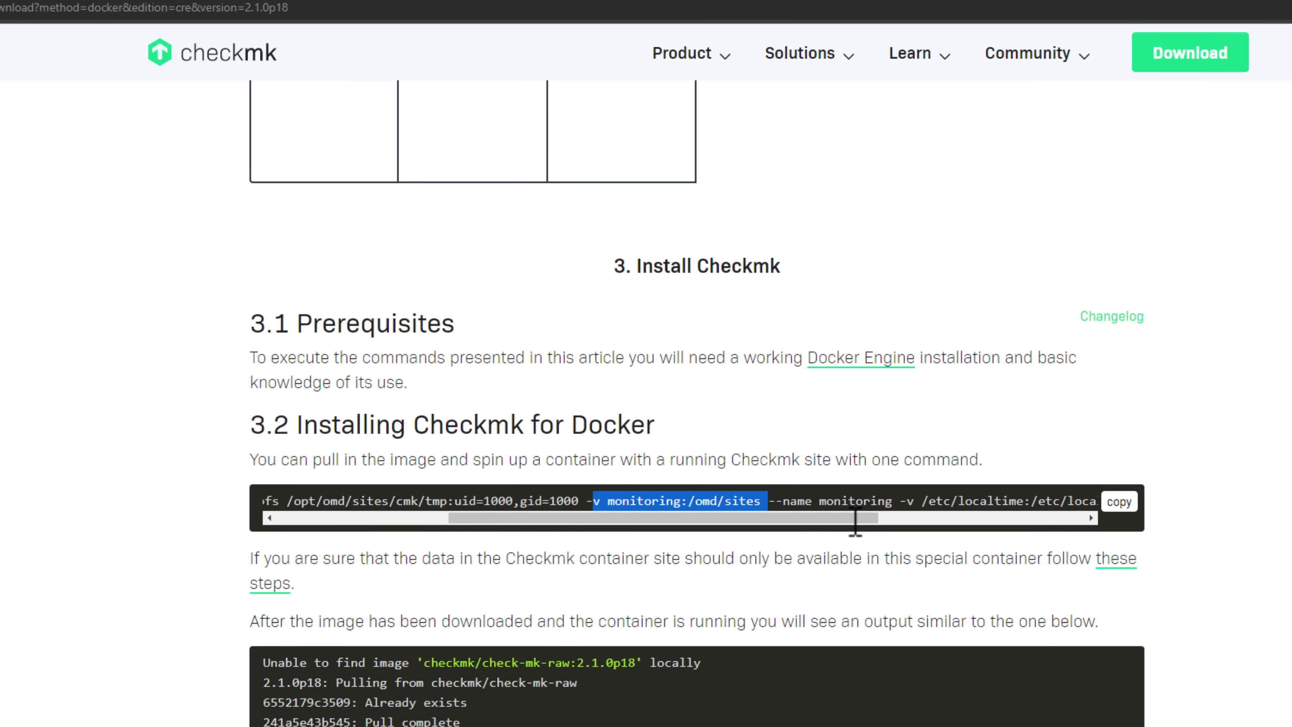
scroll(793, 509, "right", 2)
left_click_drag(700, 502, 826, 515)
left_click(776, 509)
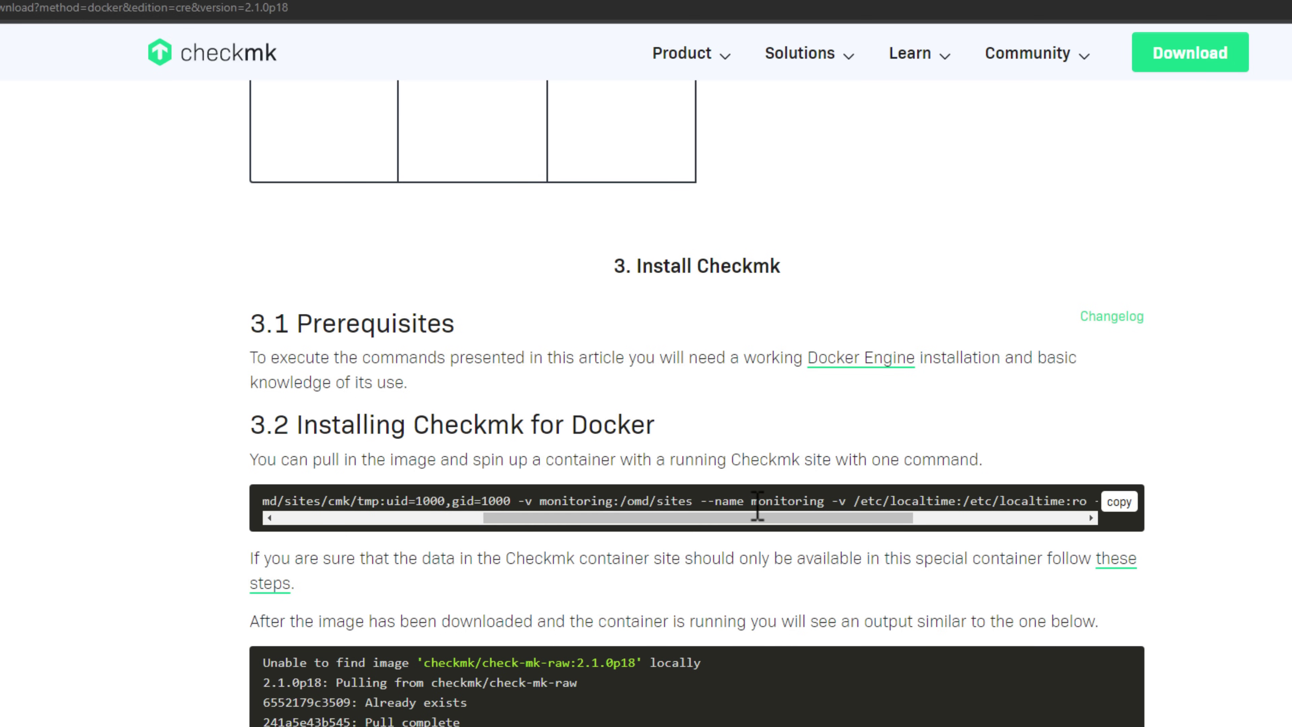
left_click_drag(813, 521, 921, 522)
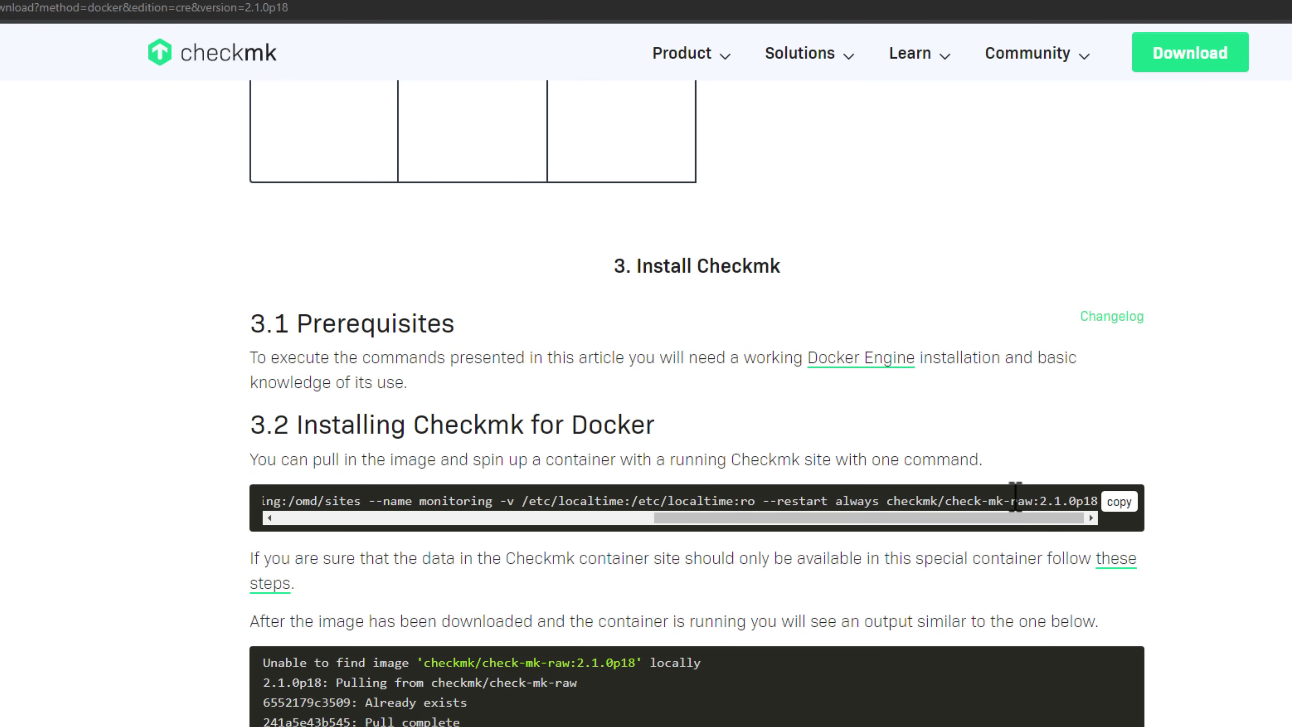
left_click(1118, 504)
Step: In PuTTY, clear the screen and run the pasted docker run command to start Checkmk
key("alt+Tab")
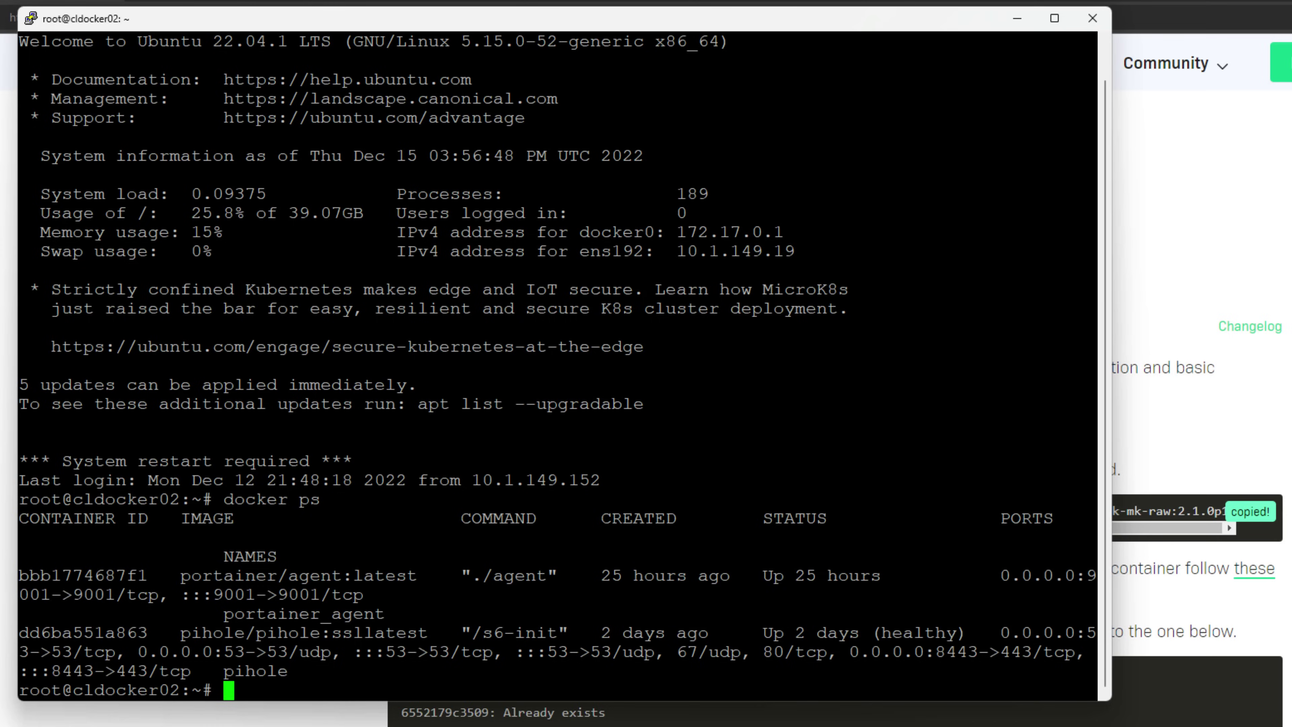
type("c")
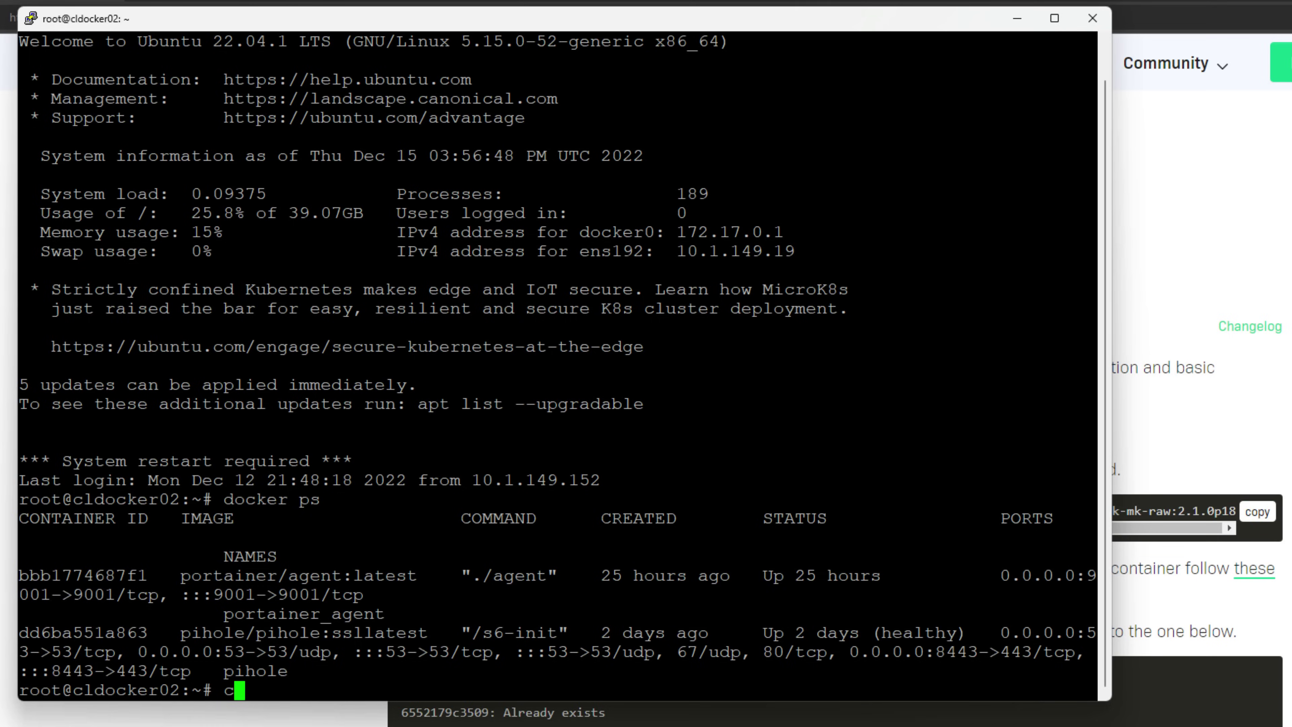
type("lear")
key("Return")
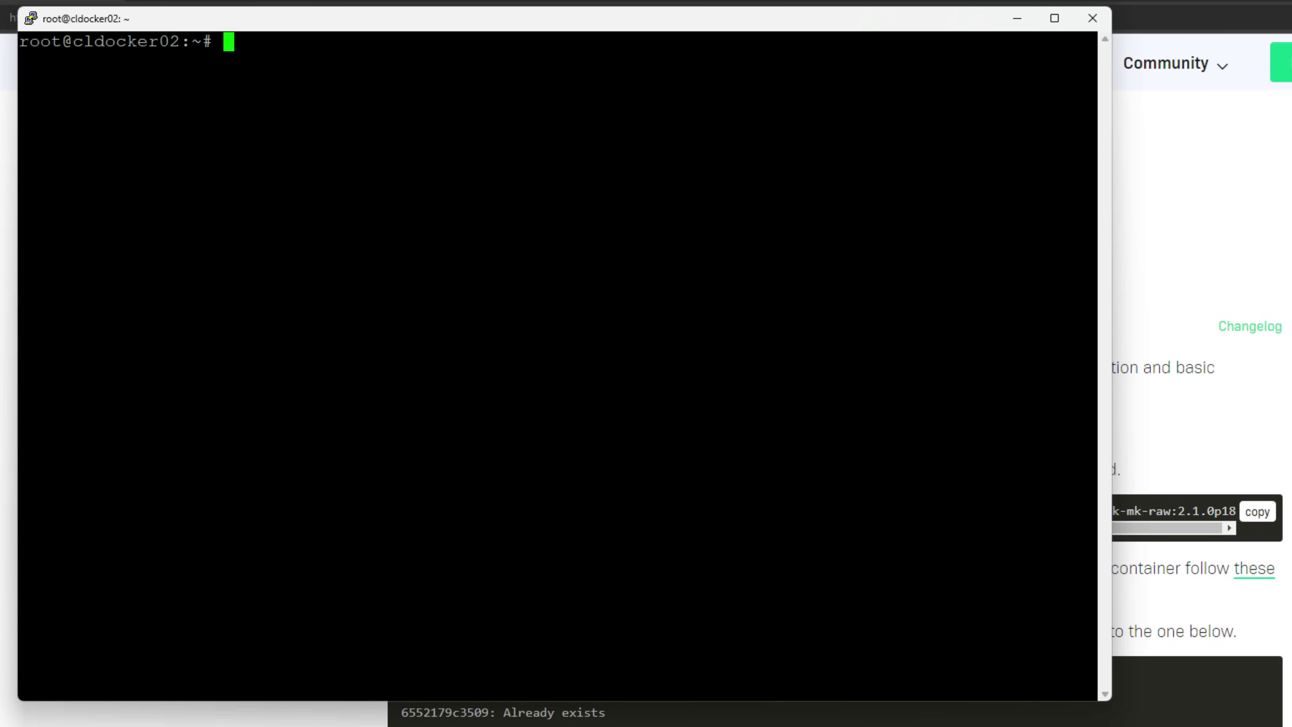
key("shift+Insert")
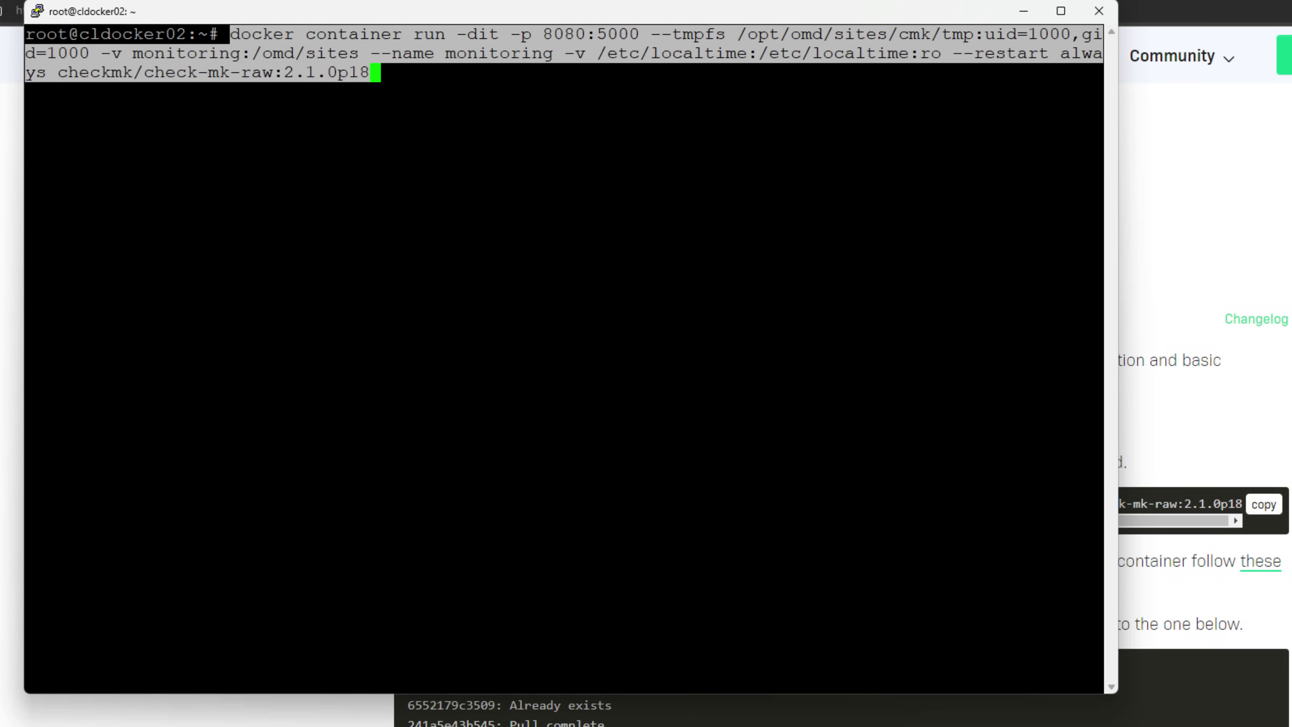
key("Return")
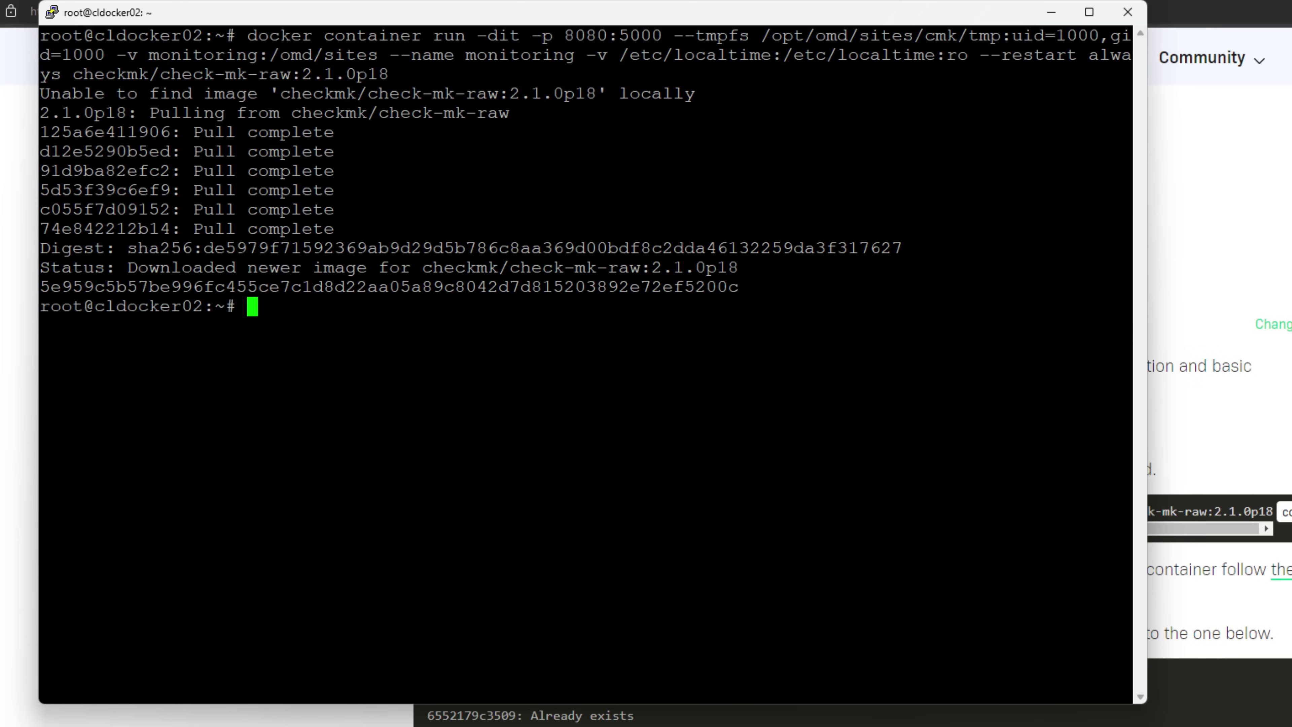
Step: List containers with docker ps and copy the new Checkmk container's ID
type("docker ps")
key("Return")
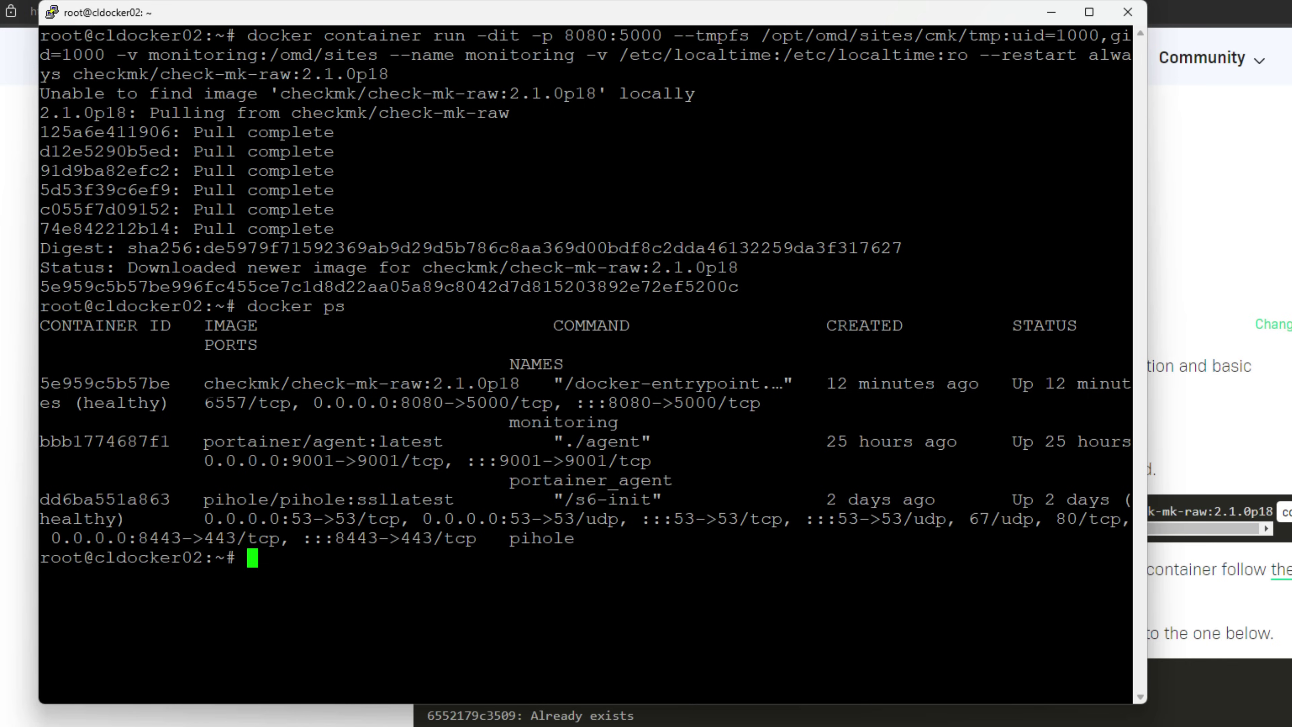
left_click_drag(204, 383, 979, 383)
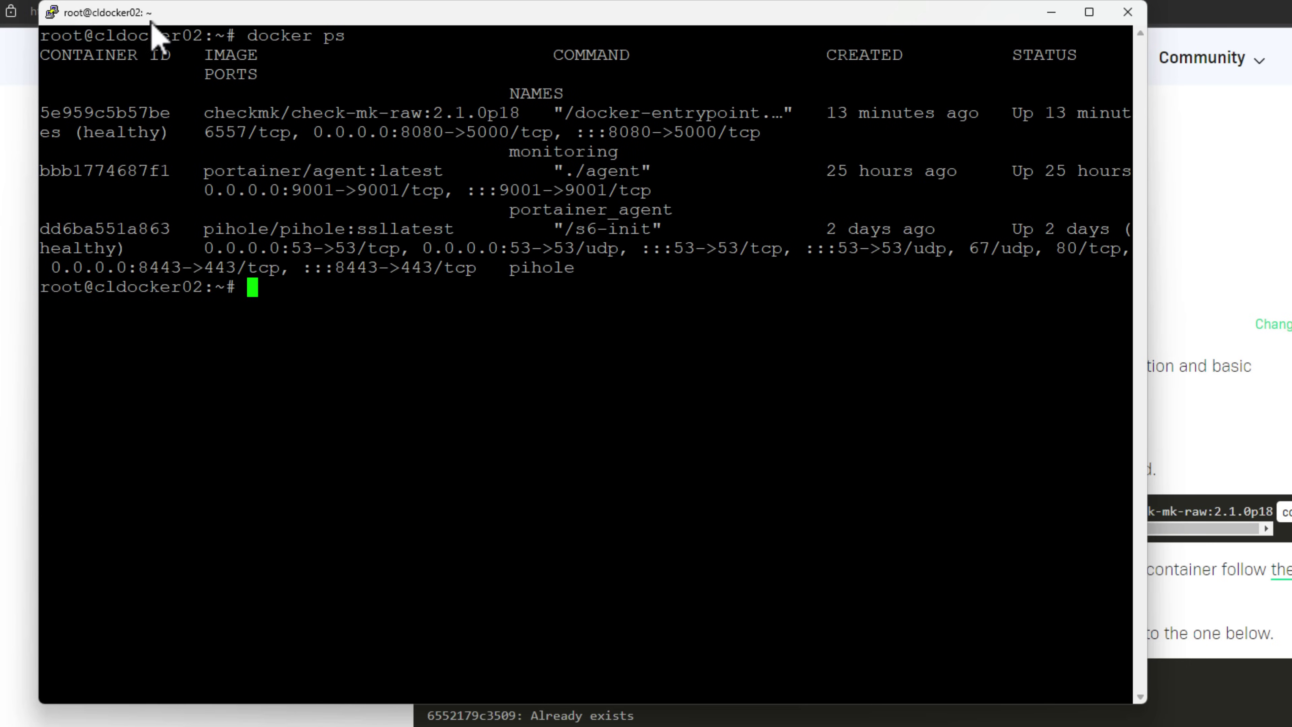
left_click_drag(171, 113, 53, 115)
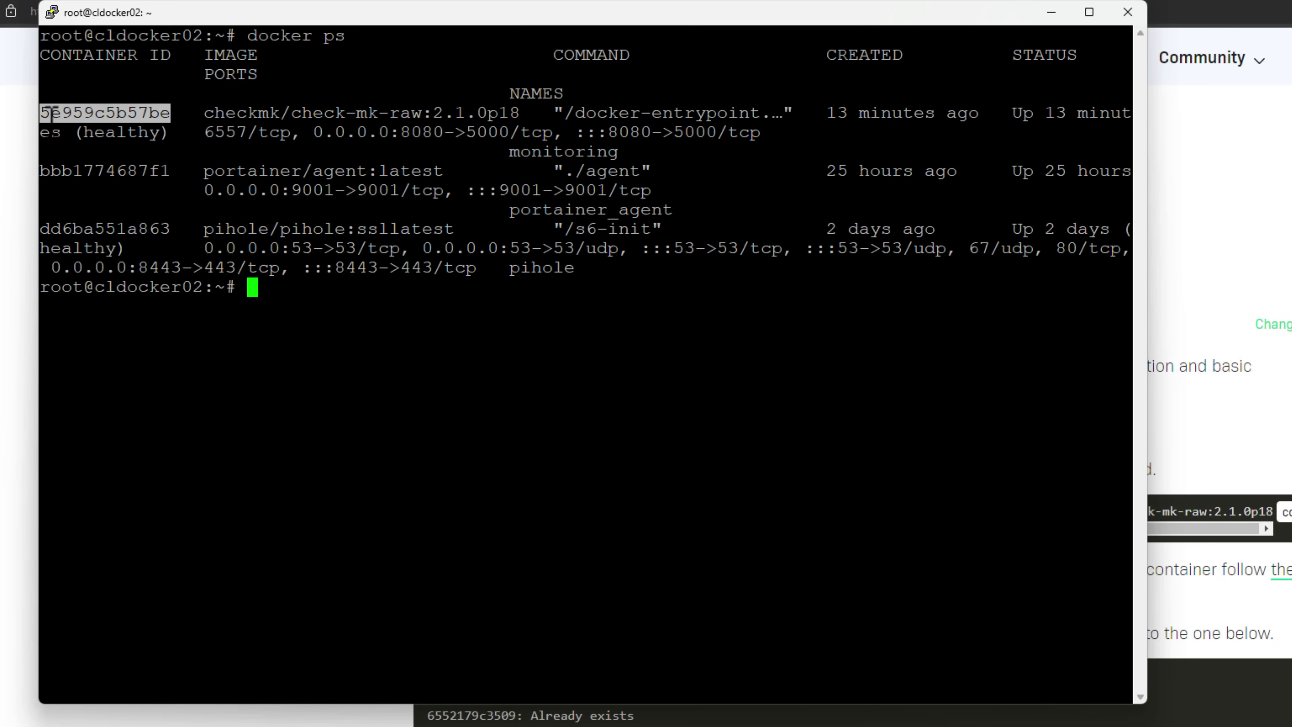
Step: Enter docker logs followed by the pasted container ID
type("docmer")
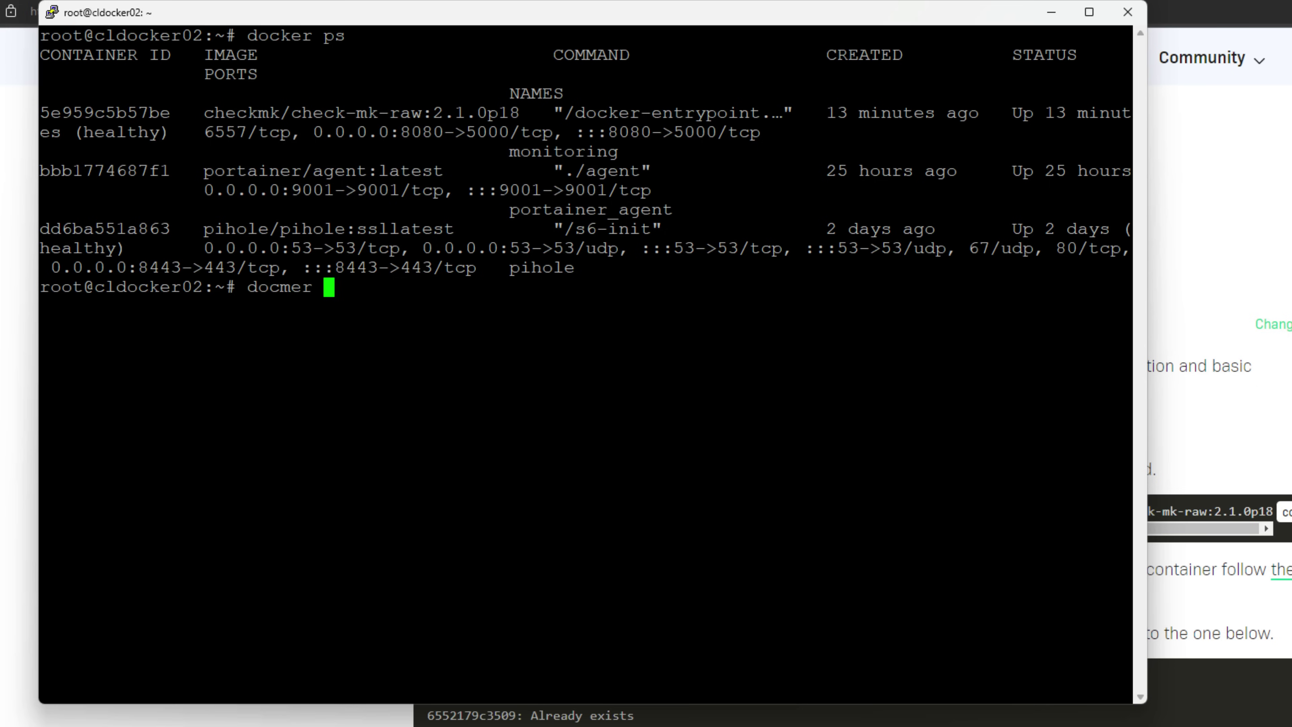
key("BackSpace")
key("BackSpace")
key("BackSpace")
key("BackSpace")
type("ker logs")
right_click(454, 288)
Step: Show the container's startup log and pick out the admin user name and password
key("Return")
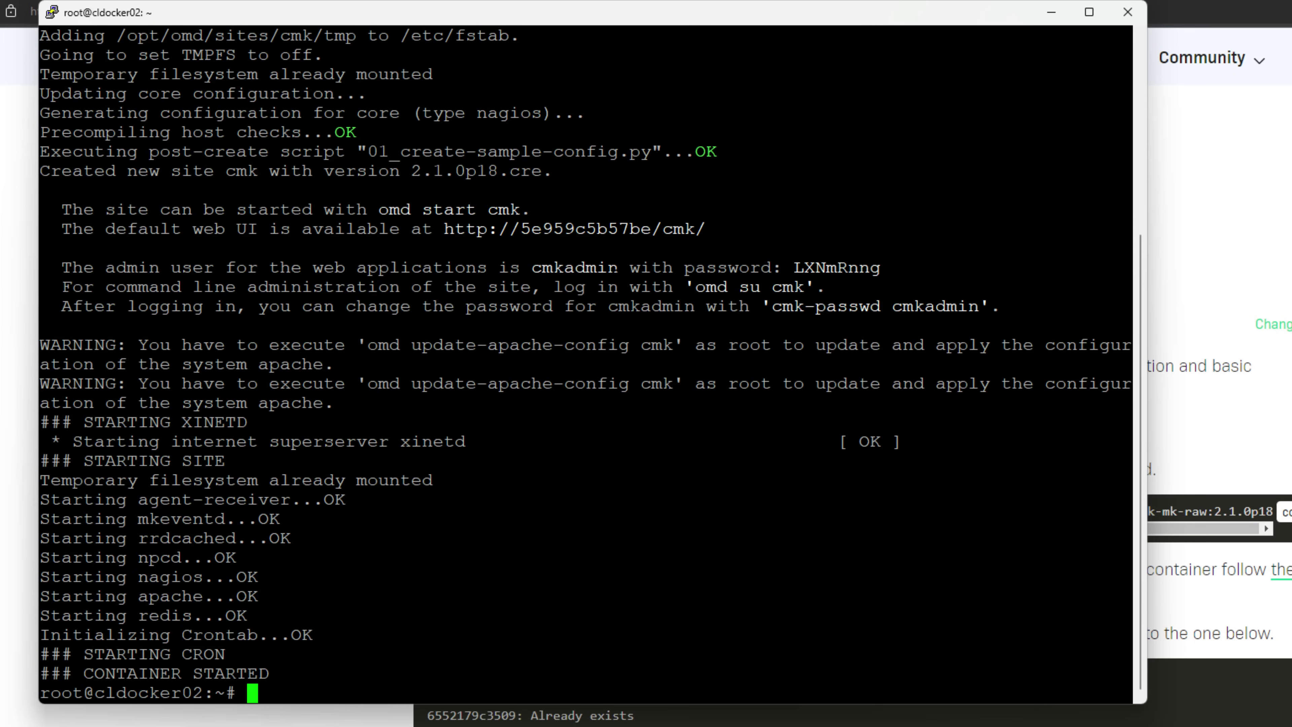
left_click_drag(532, 268, 879, 267)
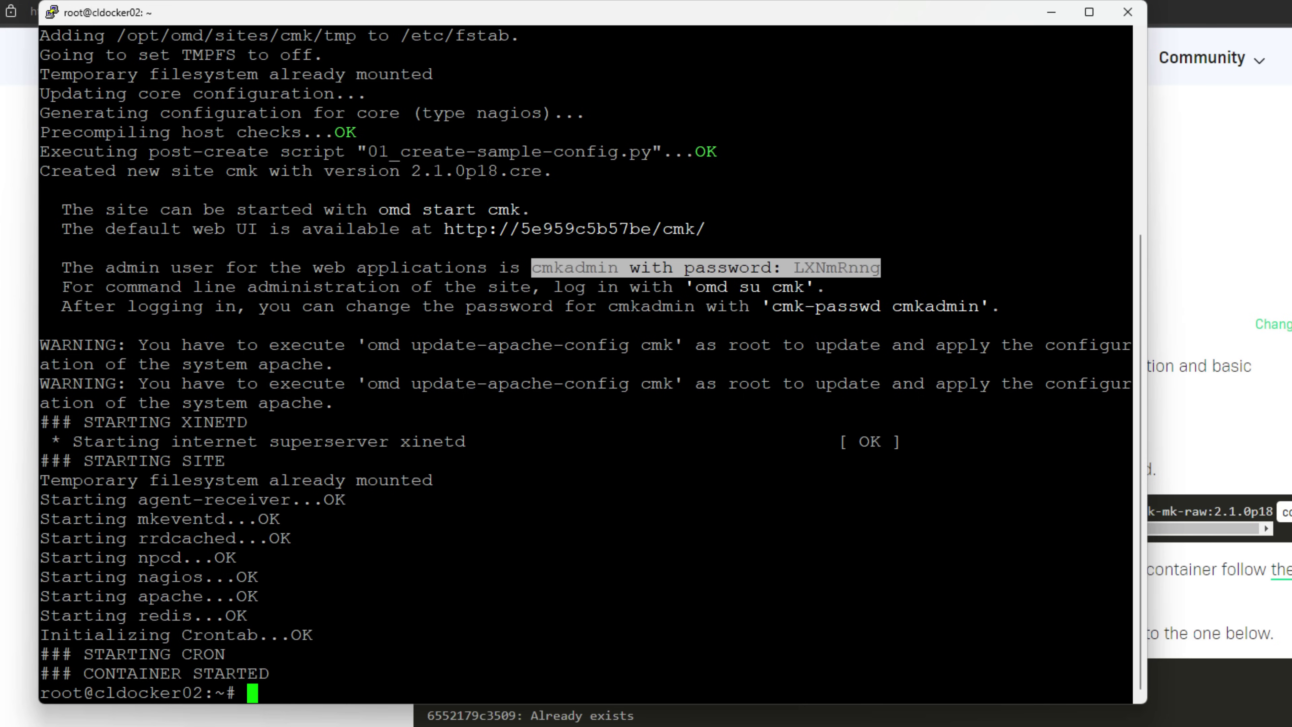
left_click(877, 267)
left_click_drag(792, 267, 880, 268)
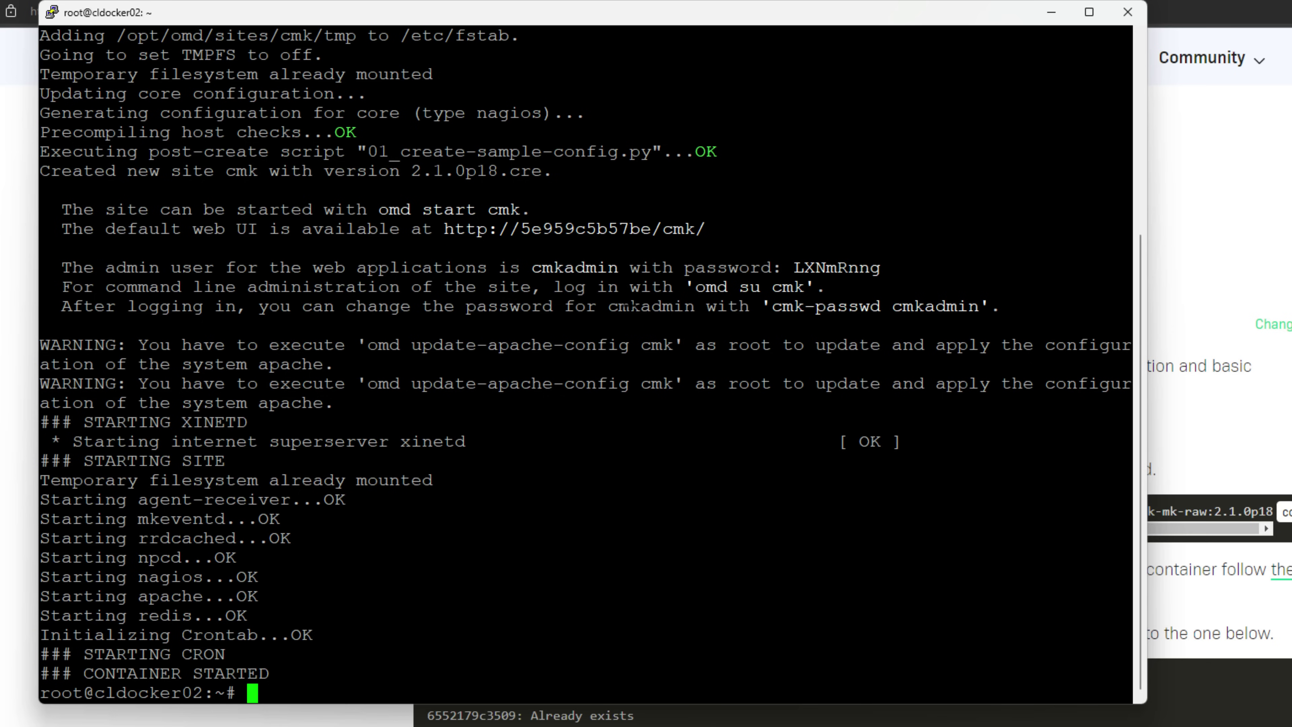
left_click_drag(521, 268, 617, 267)
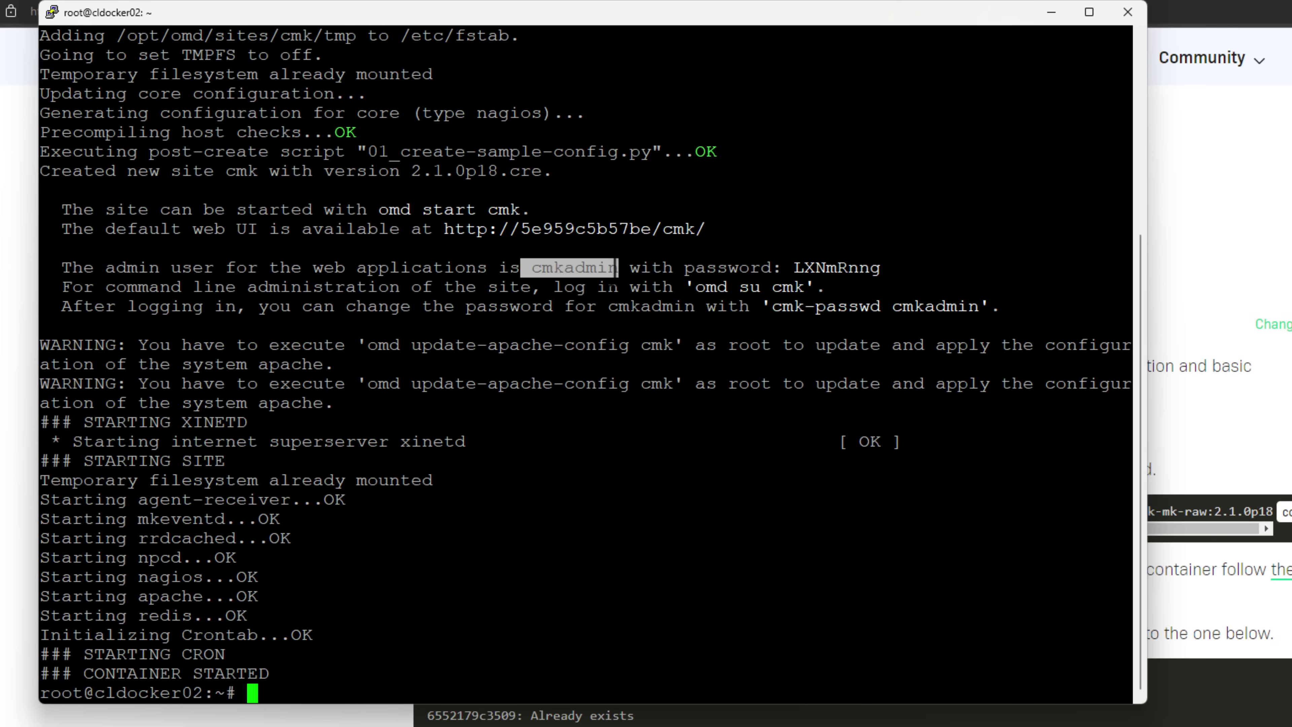
left_click(585, 273)
left_click_drag(792, 268, 848, 268)
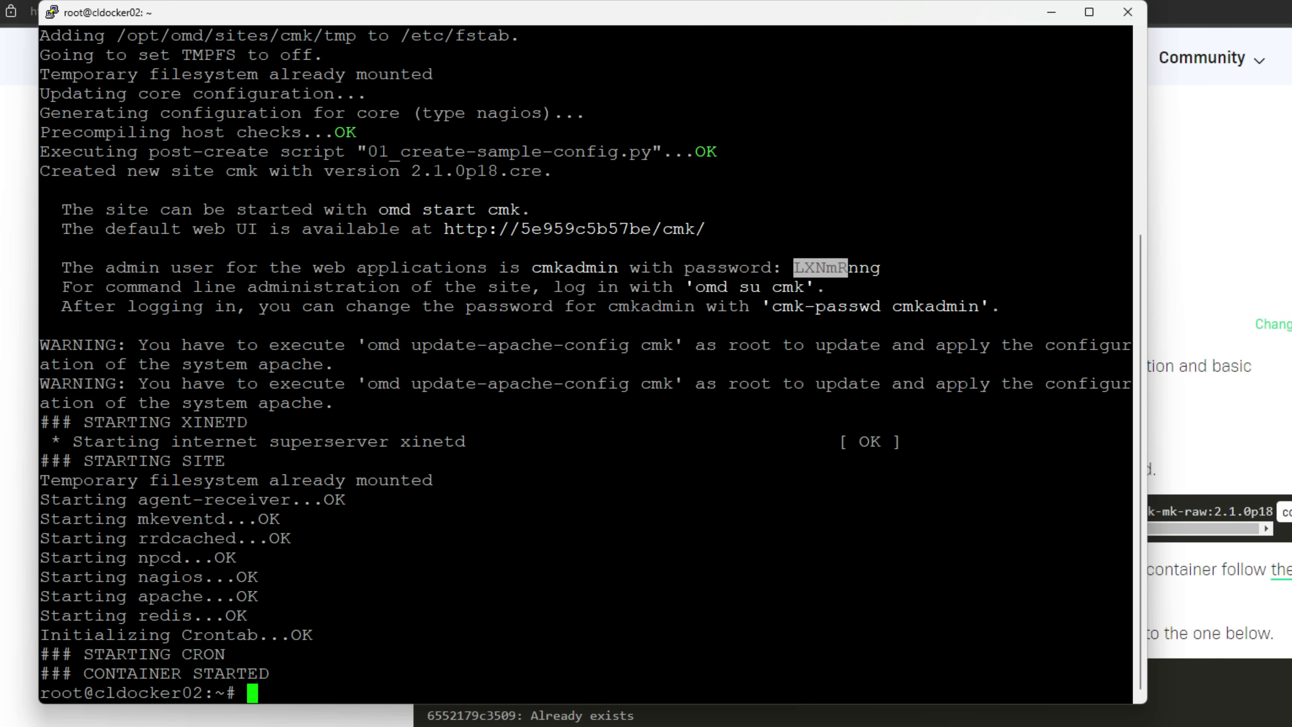
left_click(812, 267)
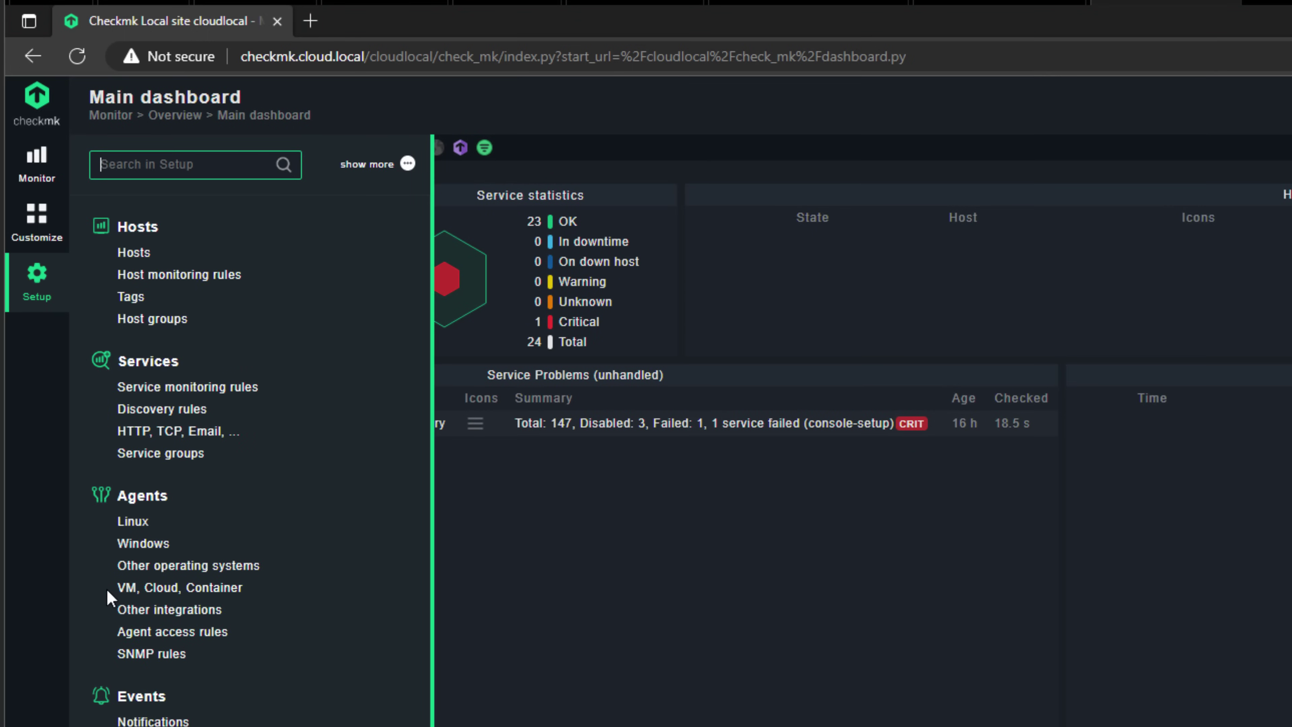
Step: Open the VMware ESX via vSphere ruleset from the VM, Cloud, Container rules
left_click(189, 593)
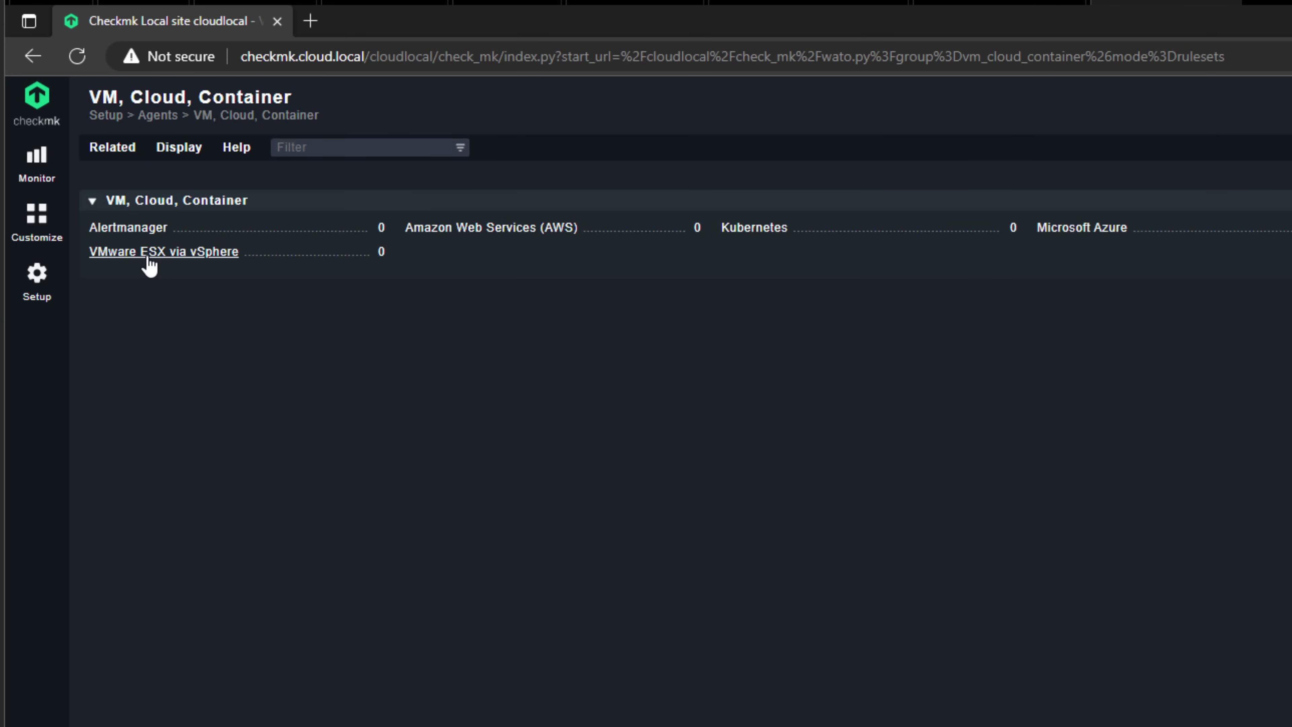
left_click(170, 258)
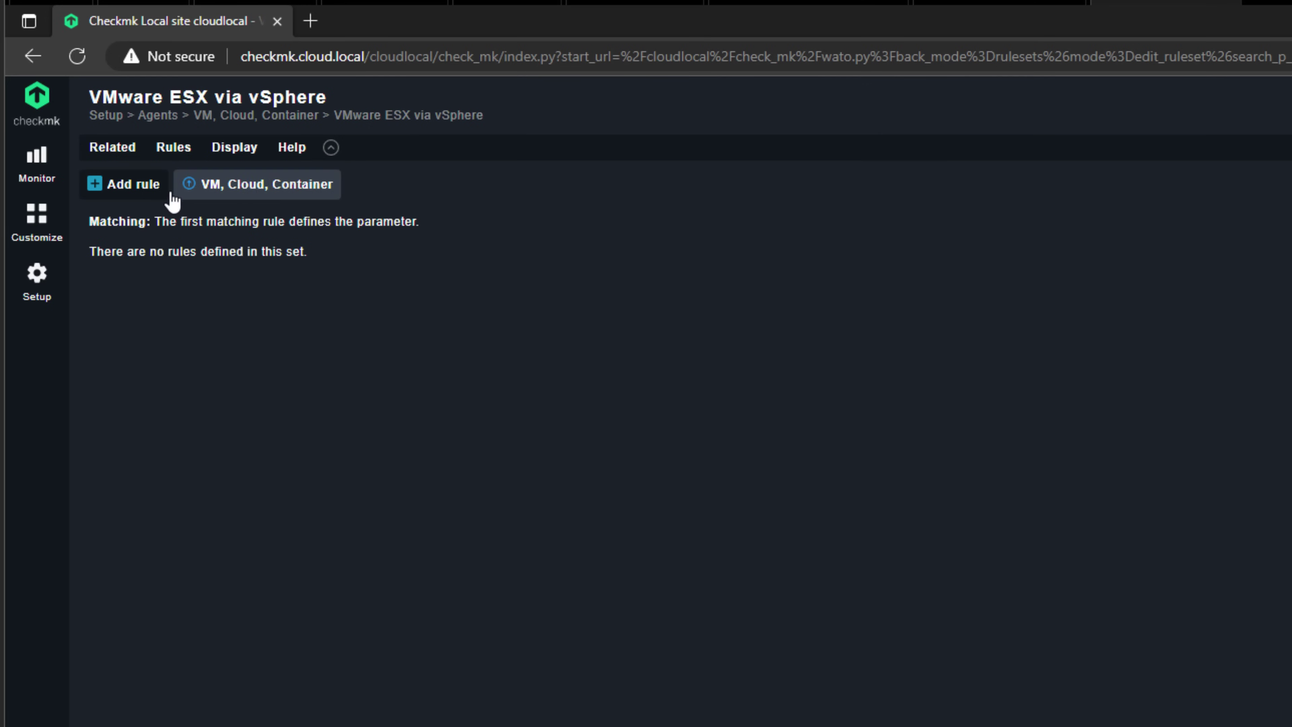
Step: Save rule CloudLocal with the vSphere administrator account, its secret, and SSL checking deactivated
left_click(146, 192)
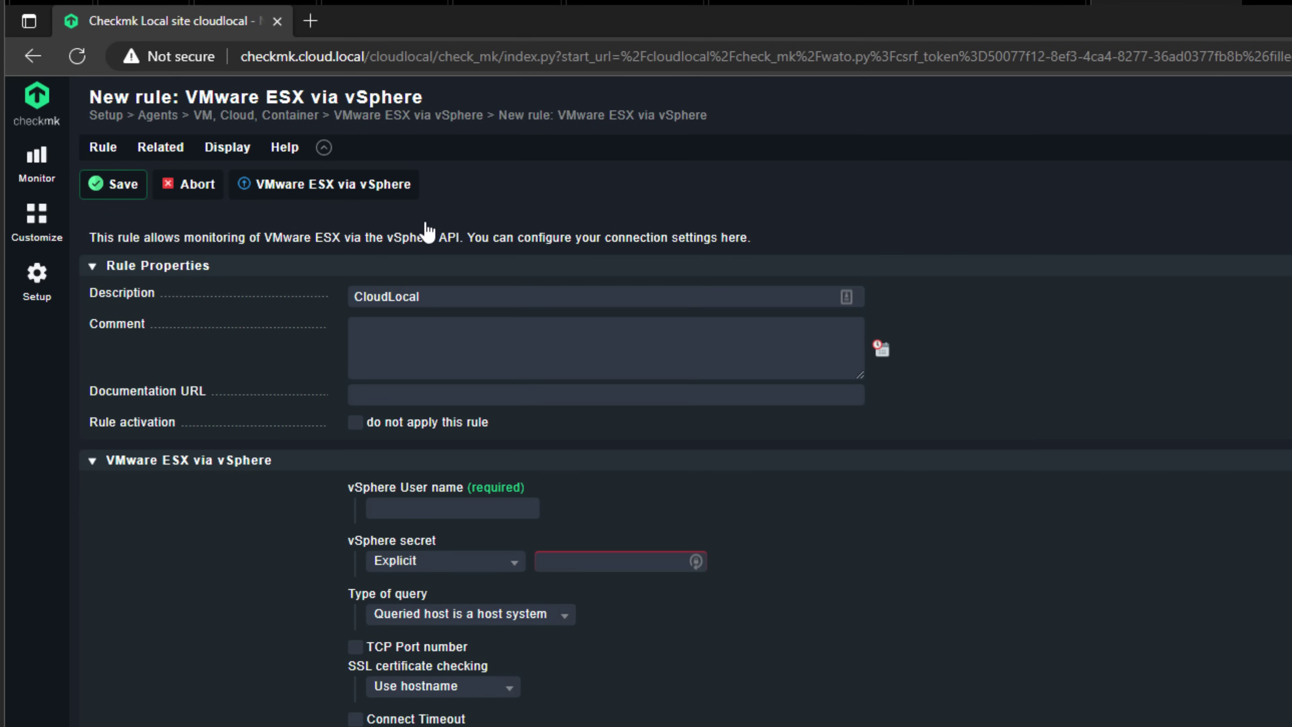
left_click(411, 516)
type("administrator@vsphere.local")
left_click(614, 564)
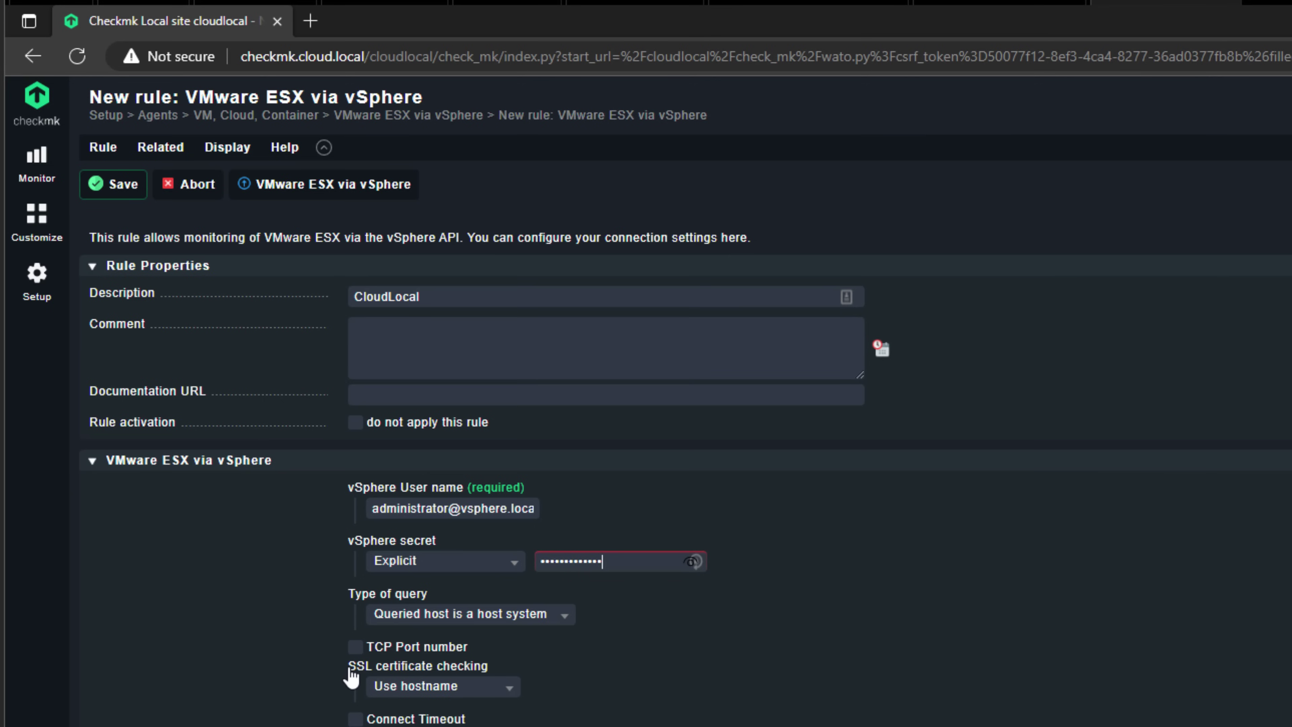
left_click(475, 687)
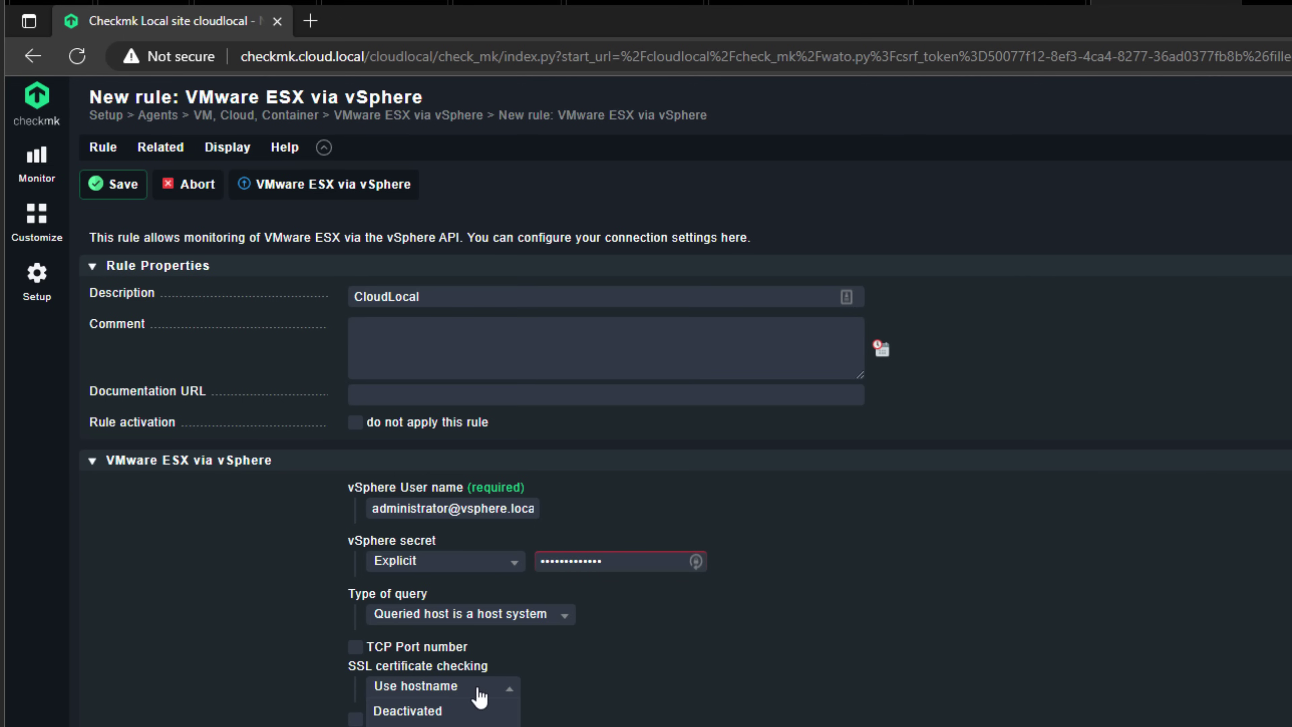
left_click(427, 711)
scroll(705, 448, "down", 1)
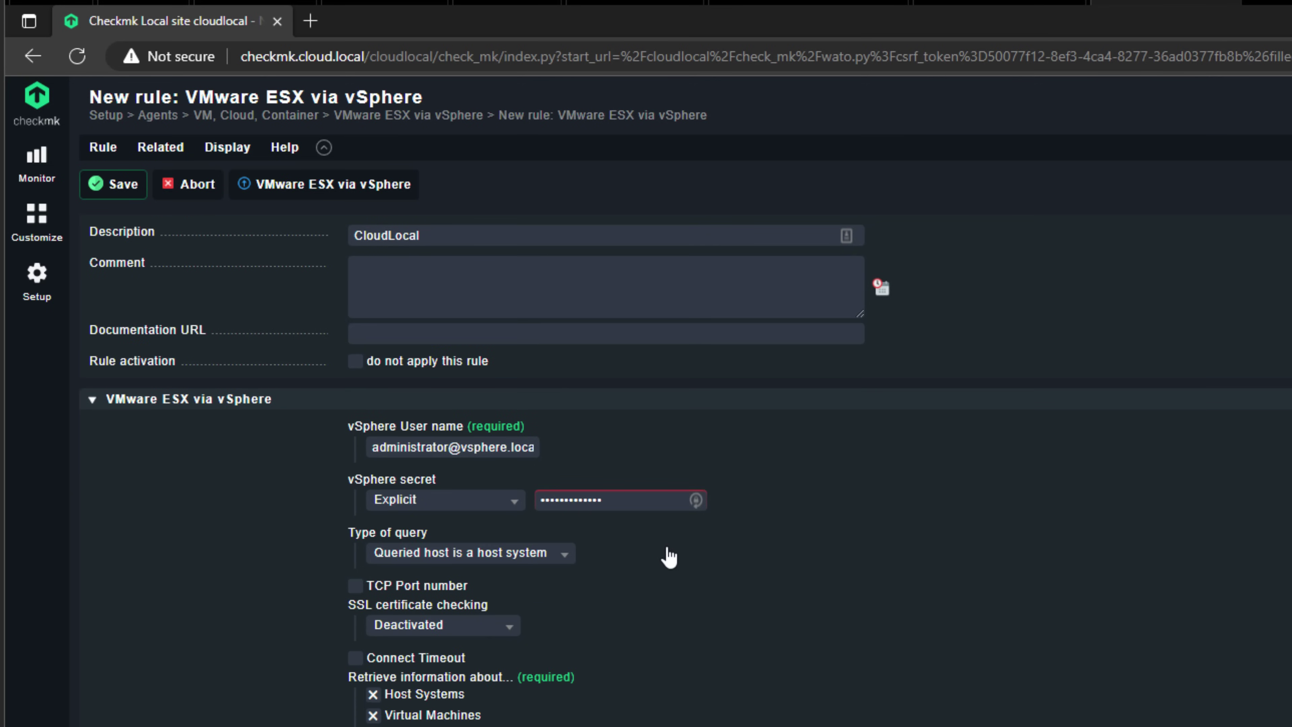
scroll(983, 643, "up", 1)
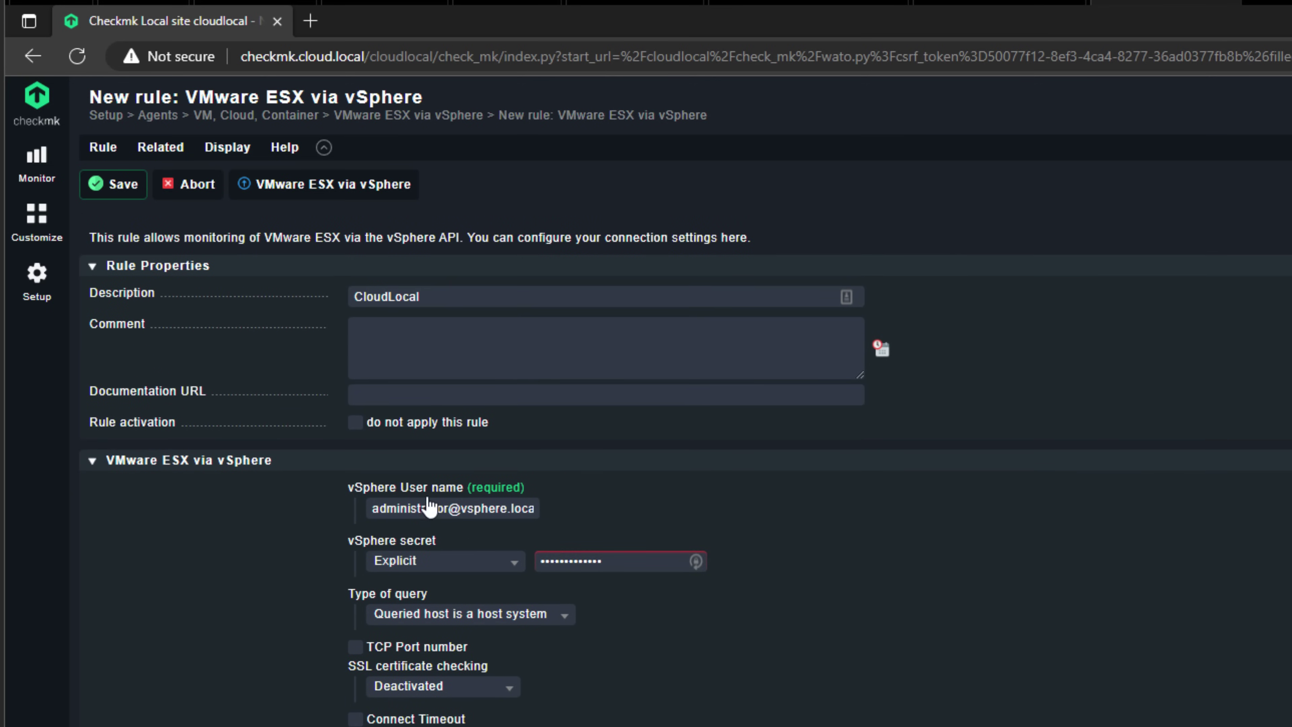
left_click(117, 185)
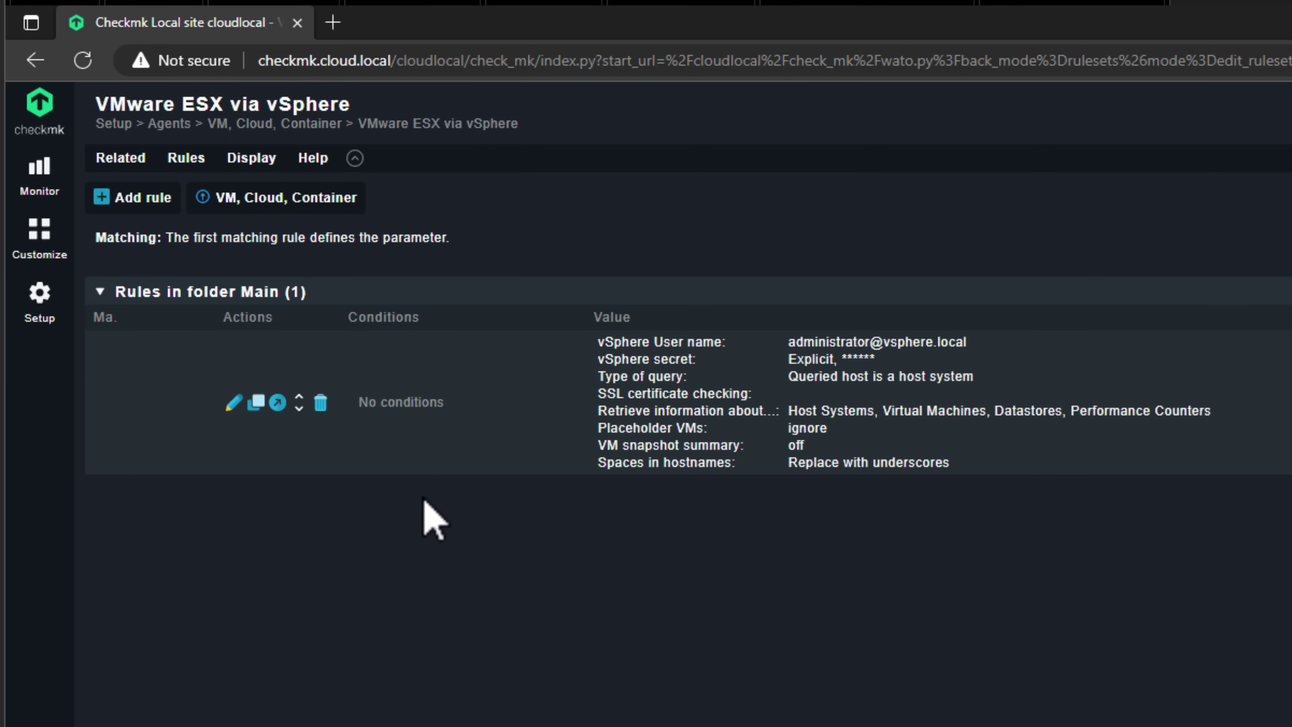
Step: Under Setup > Hosts, add a host with hostname cloud2-vcsa.cloud.local
left_click(41, 313)
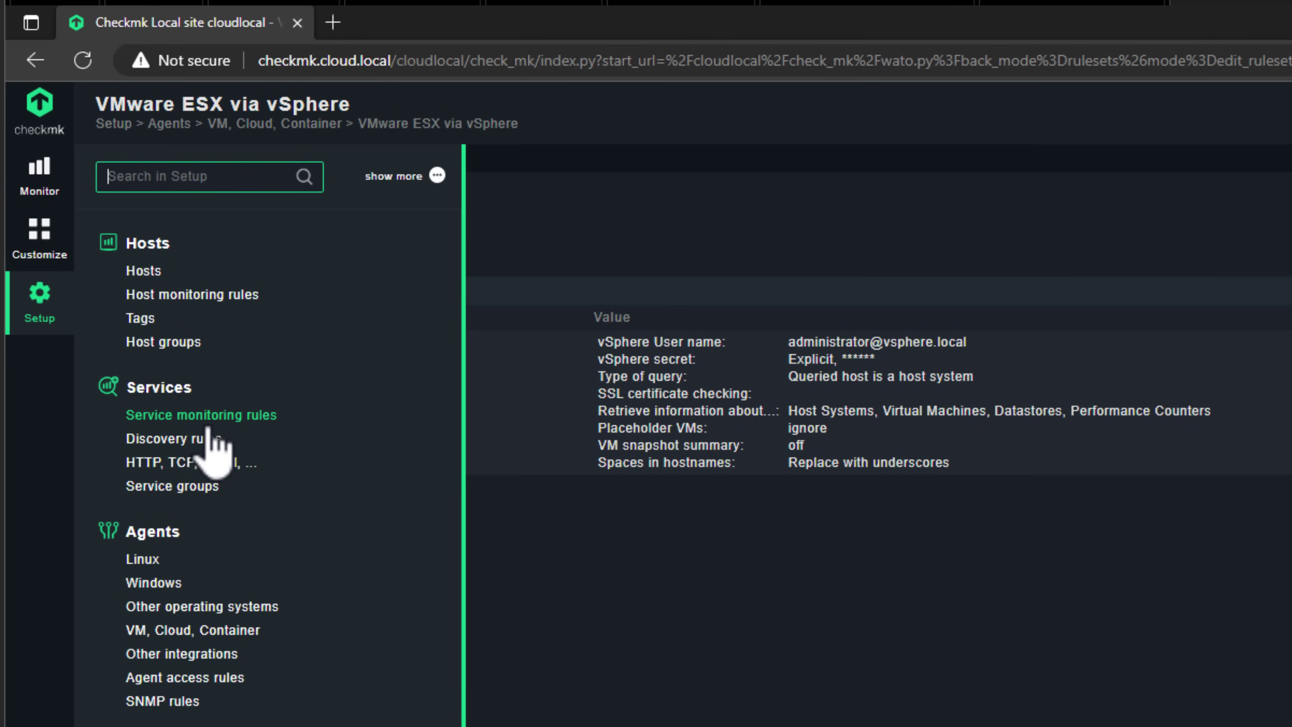
left_click(135, 274)
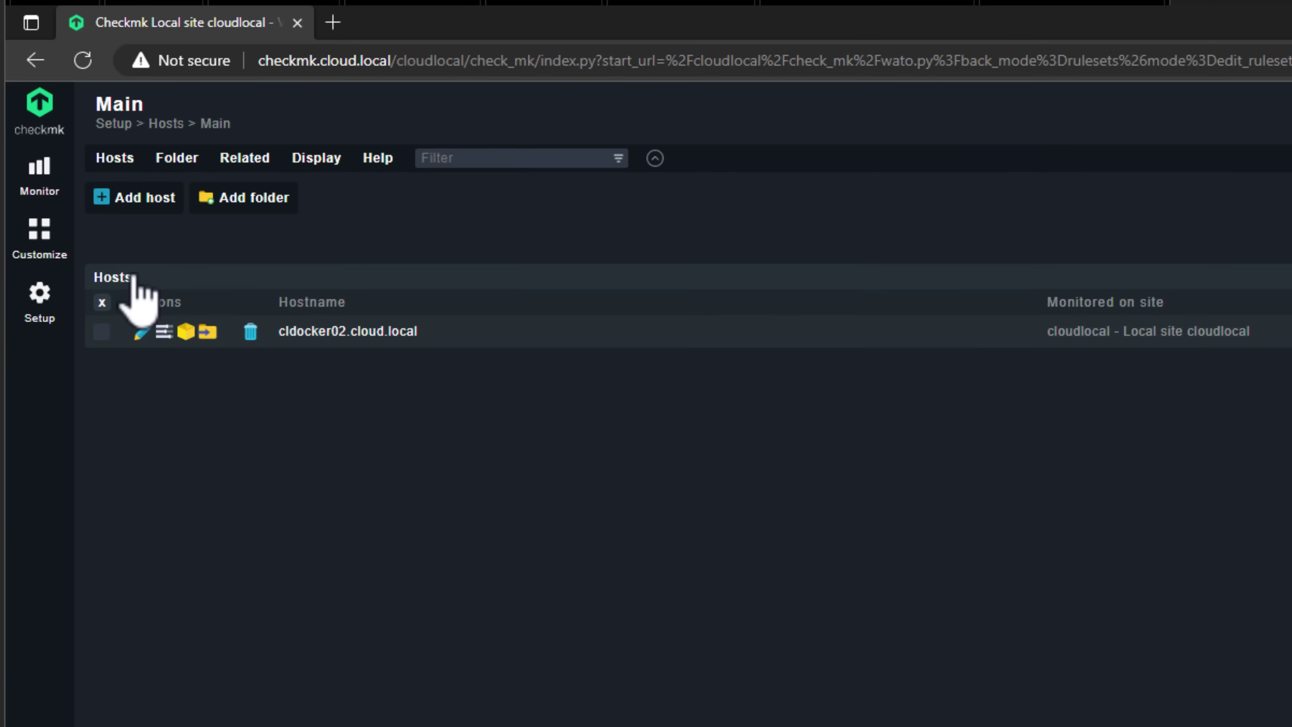
left_click(147, 199)
type("c")
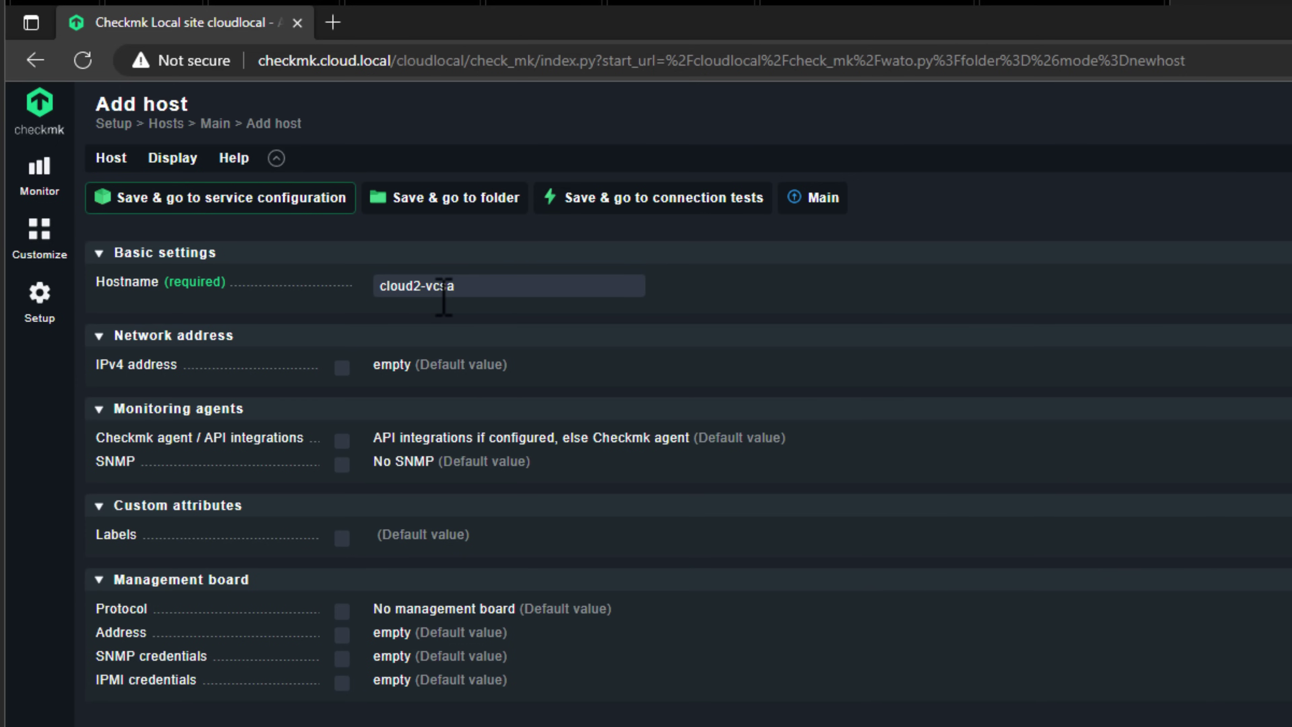
type("loud2-vcsa.cloud.local")
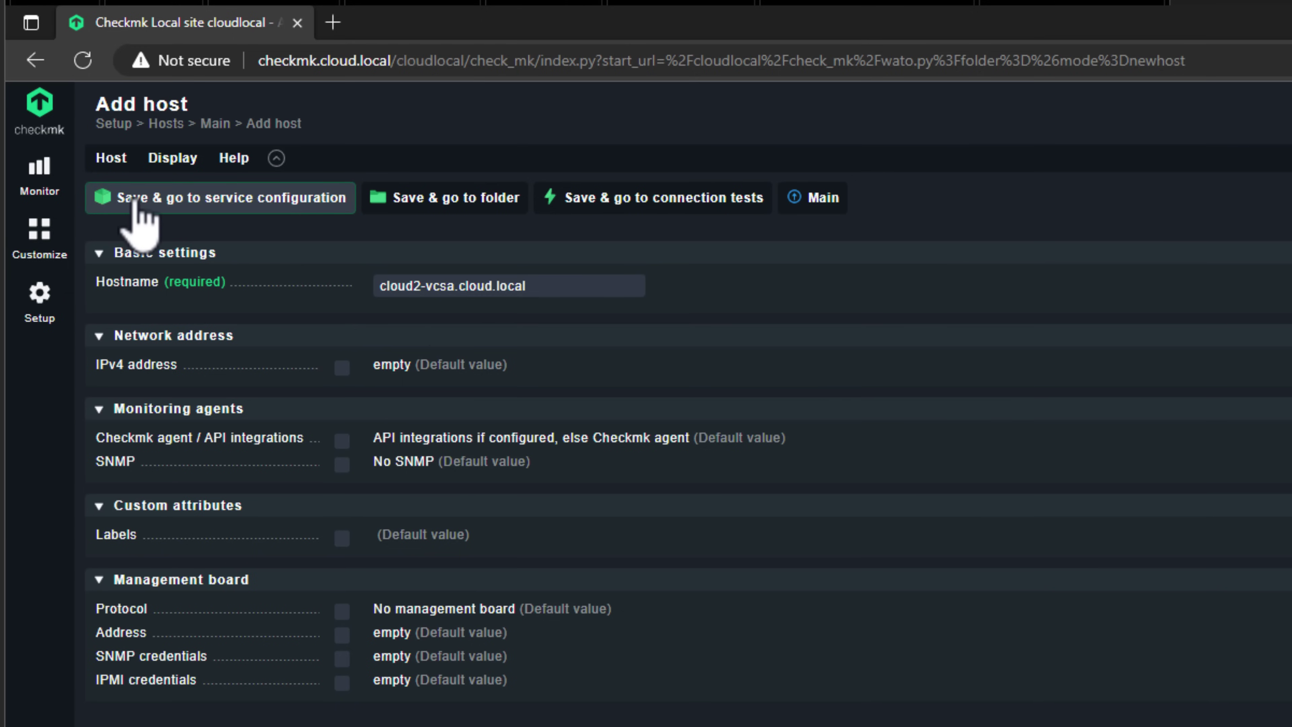
Step: Save cloud2-vcsa.cloud.local and accept all 32 discovered services and the host label
left_click(145, 203)
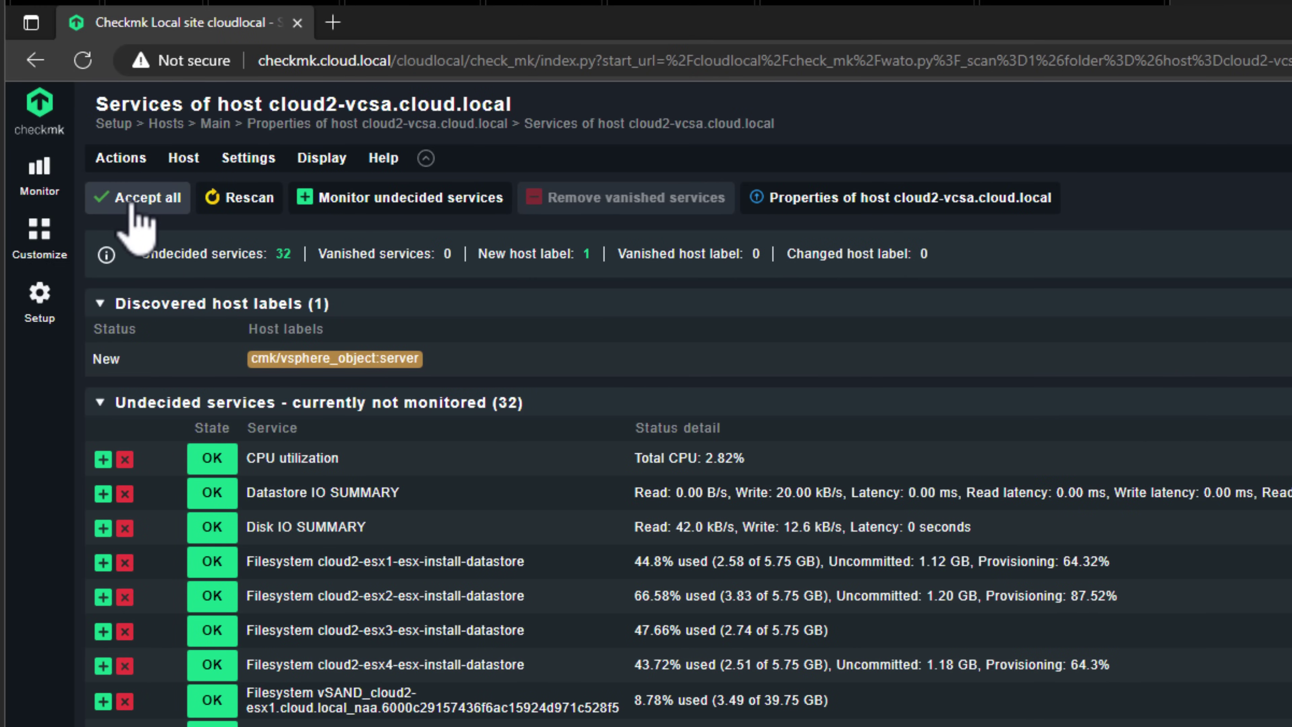
left_click(135, 199)
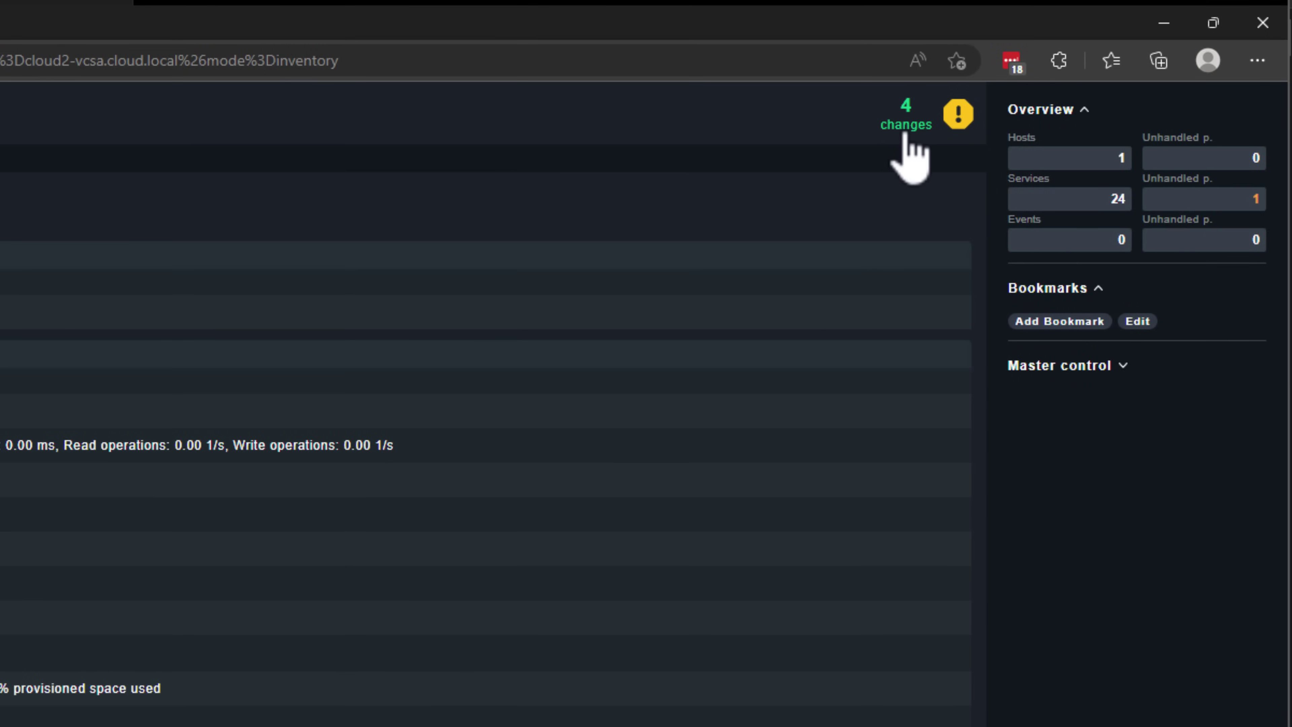
Step: Activate the four pending changes on the local site cloudlocal, leaving none outstanding
left_click(906, 122)
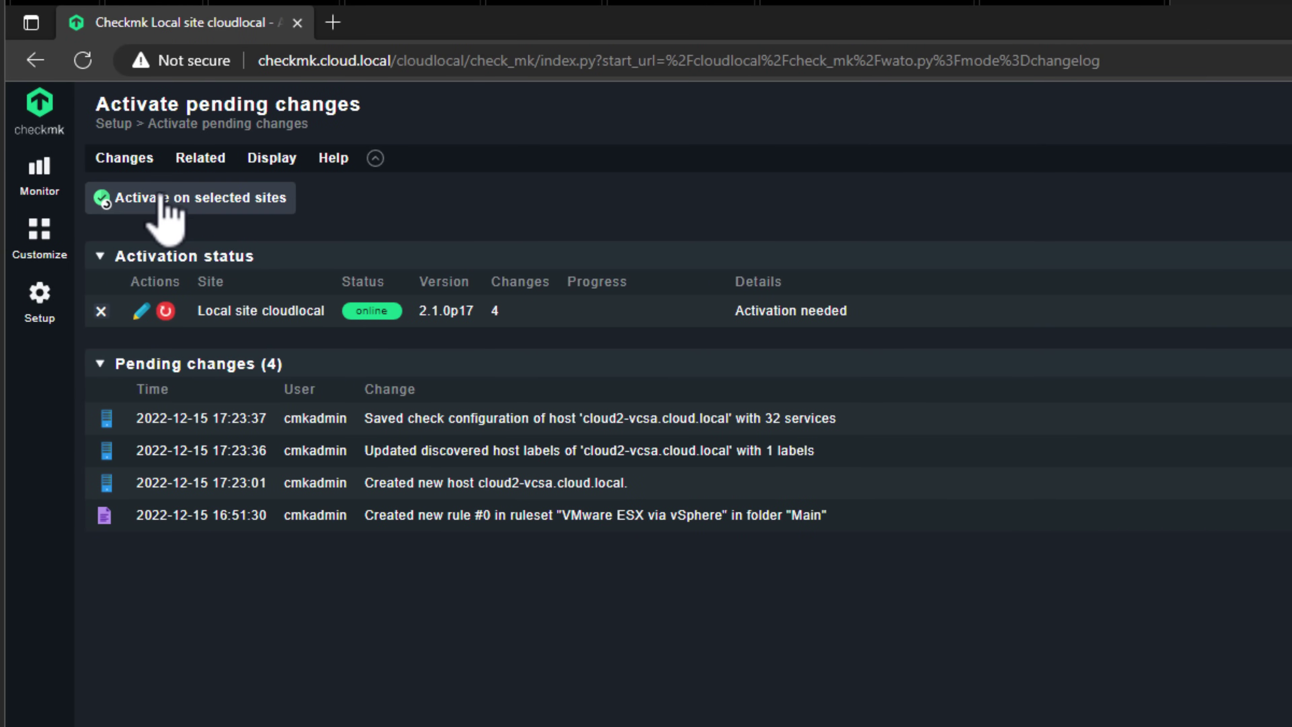
left_click(197, 200)
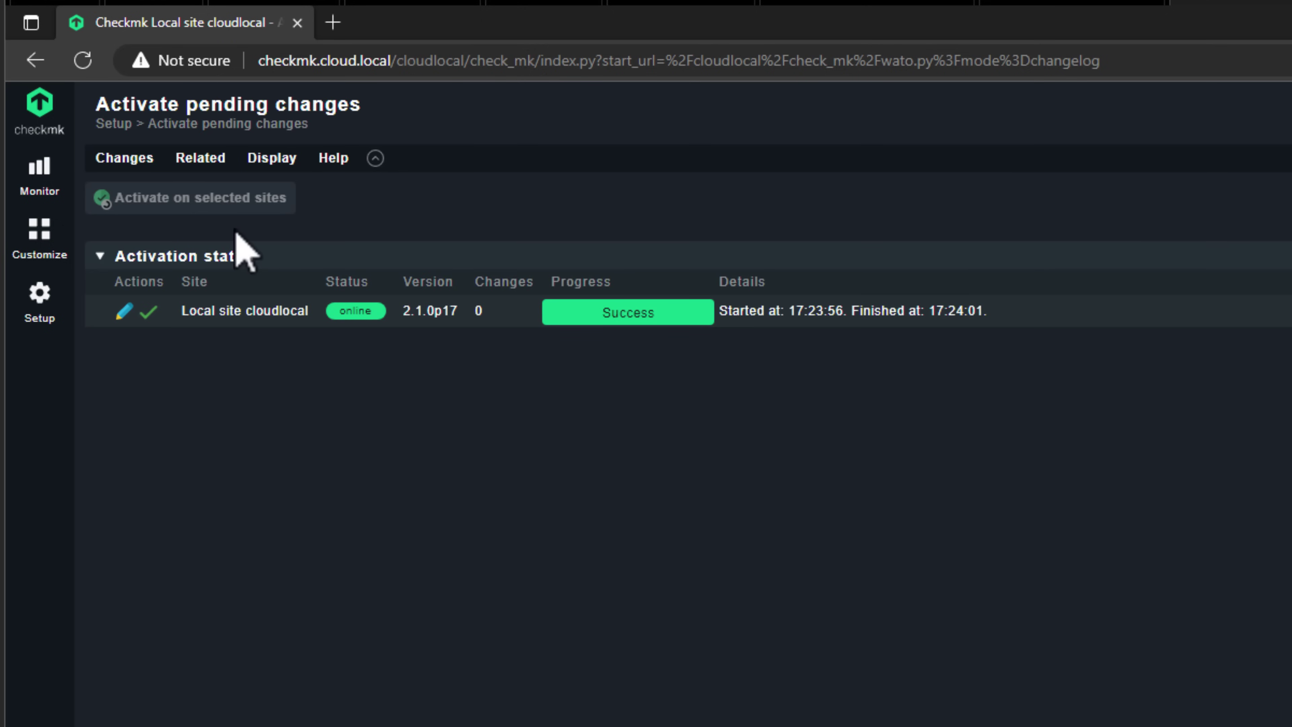
left_click(41, 175)
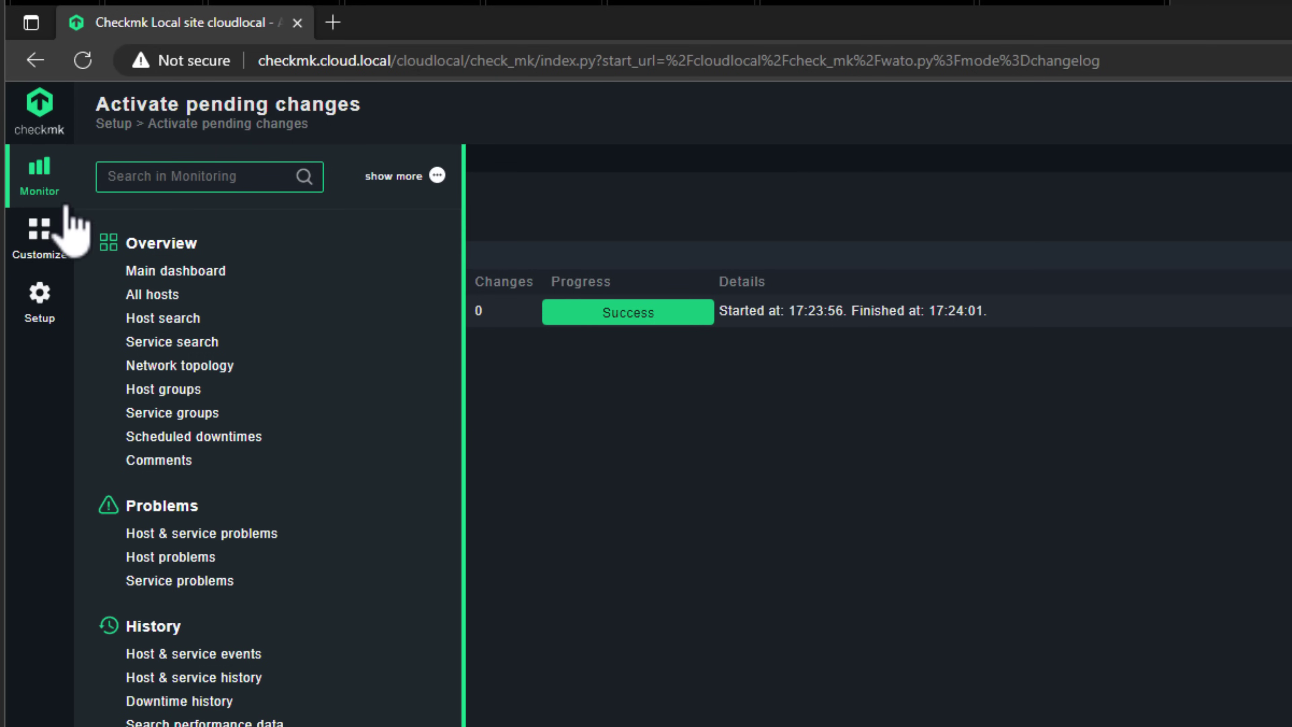
Step: From the all-hosts list, open the services of cloud2-vcsa.cloud.local, all showing OK
left_click(145, 295)
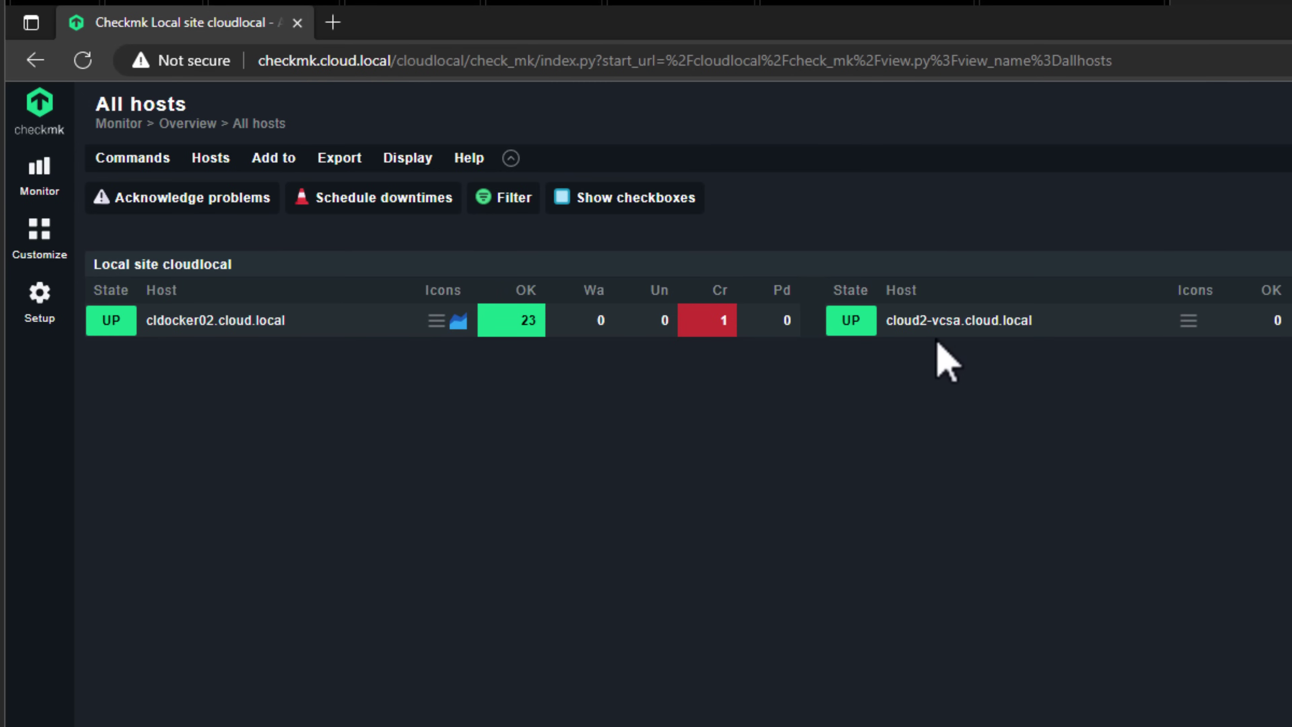
left_click(964, 322)
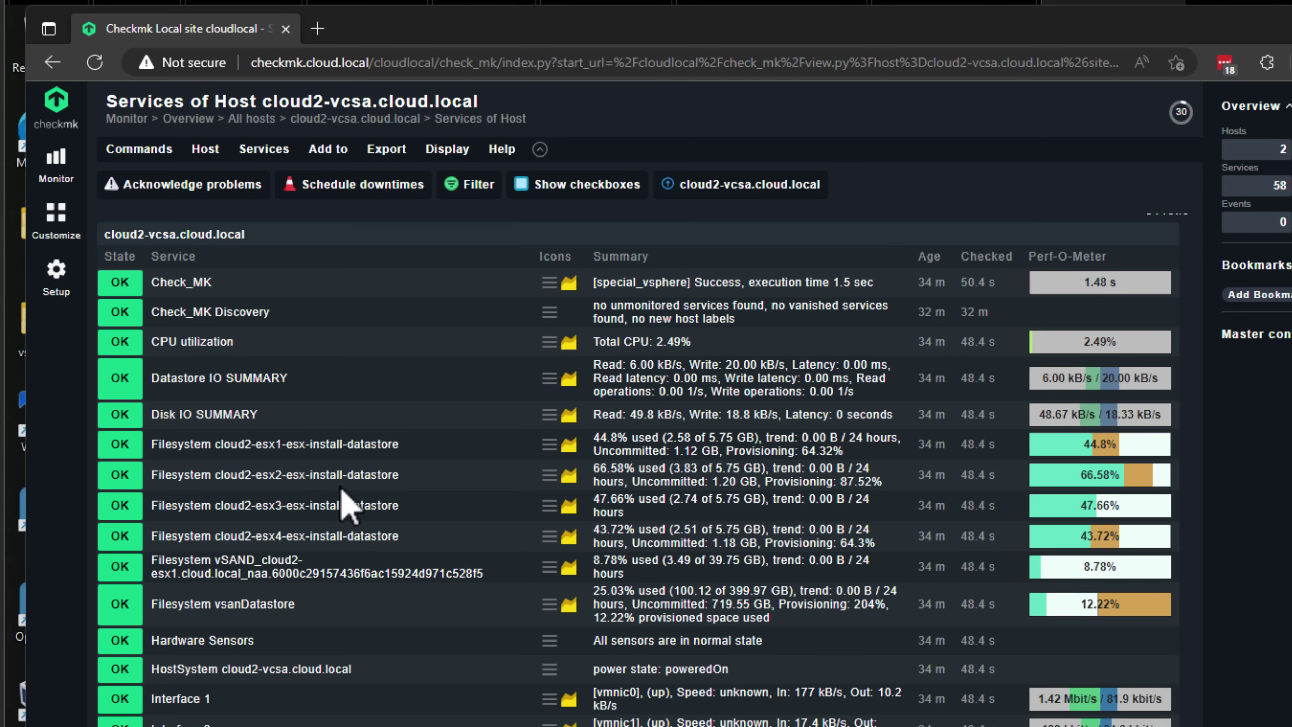
Step: Scroll through the 34 OK services of cloud2-vcsa.cloud.local
scroll(303, 534, "down", 3)
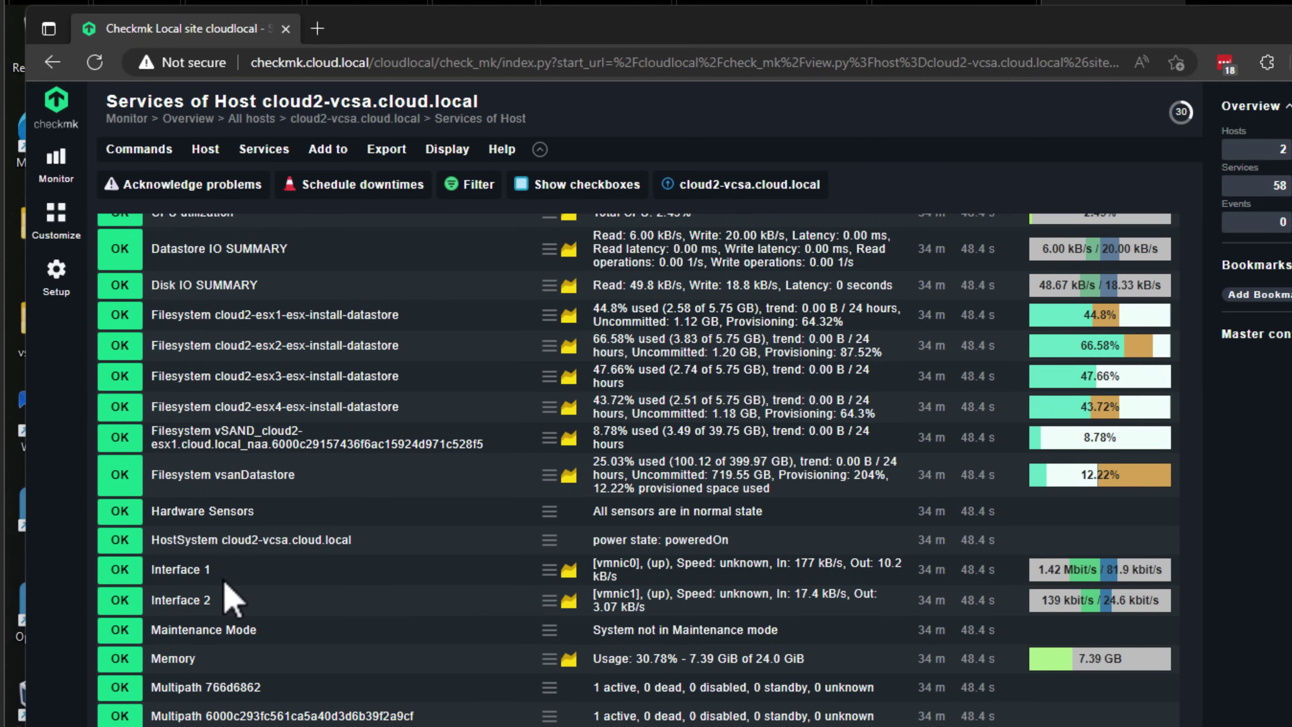
scroll(232, 559, "down", 3)
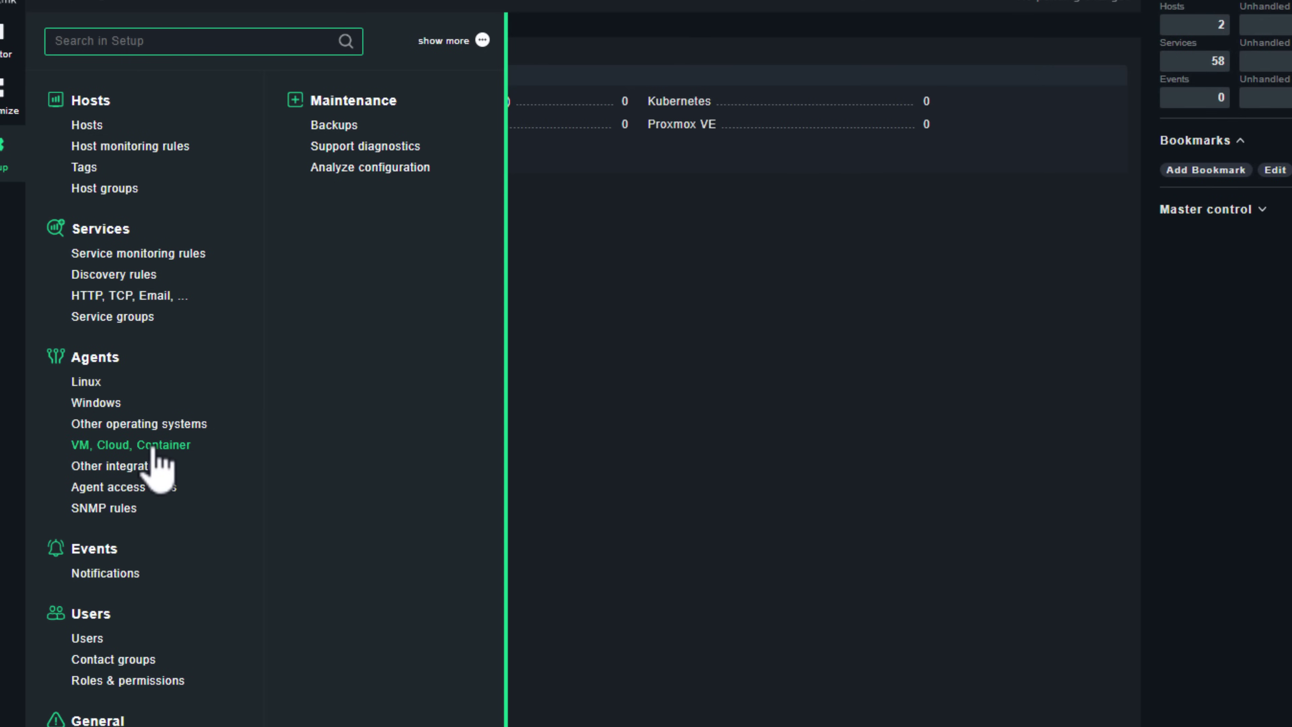
Step: Check the VM, Cloud, Container rules, then open the services of cldocker02.cloud.local
left_click(152, 446)
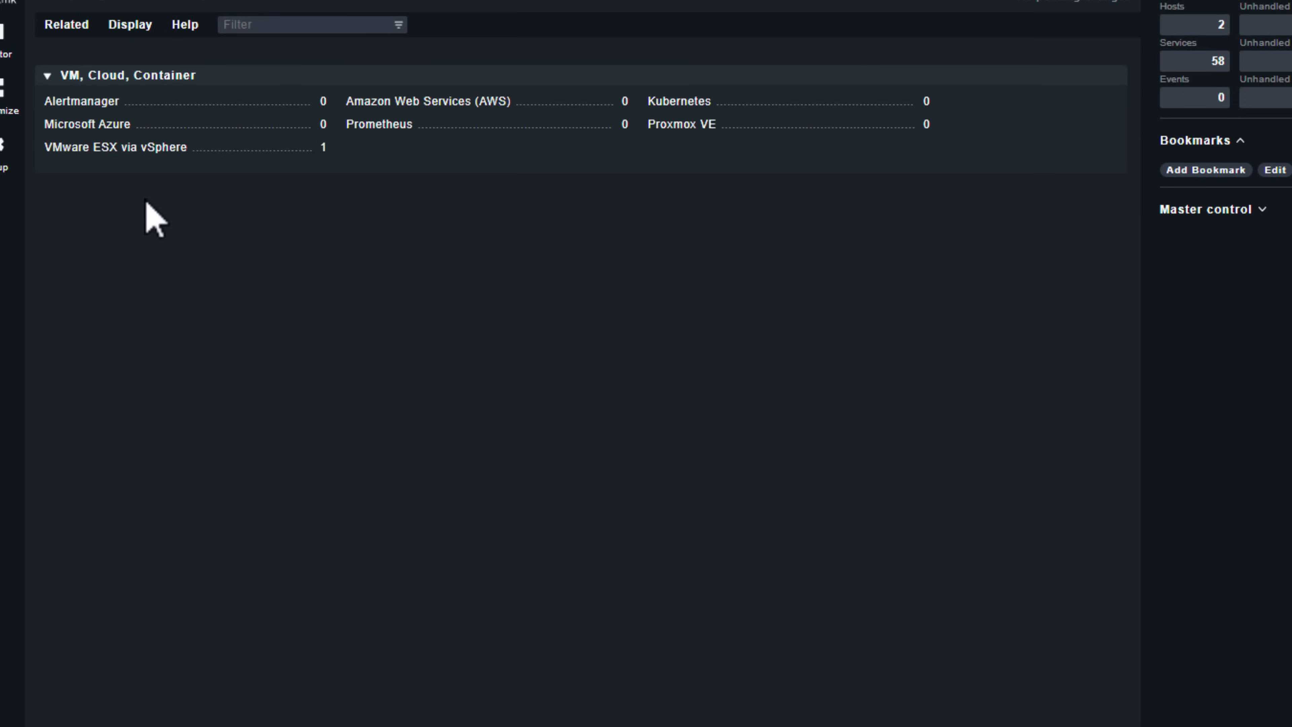
left_click(8, 56)
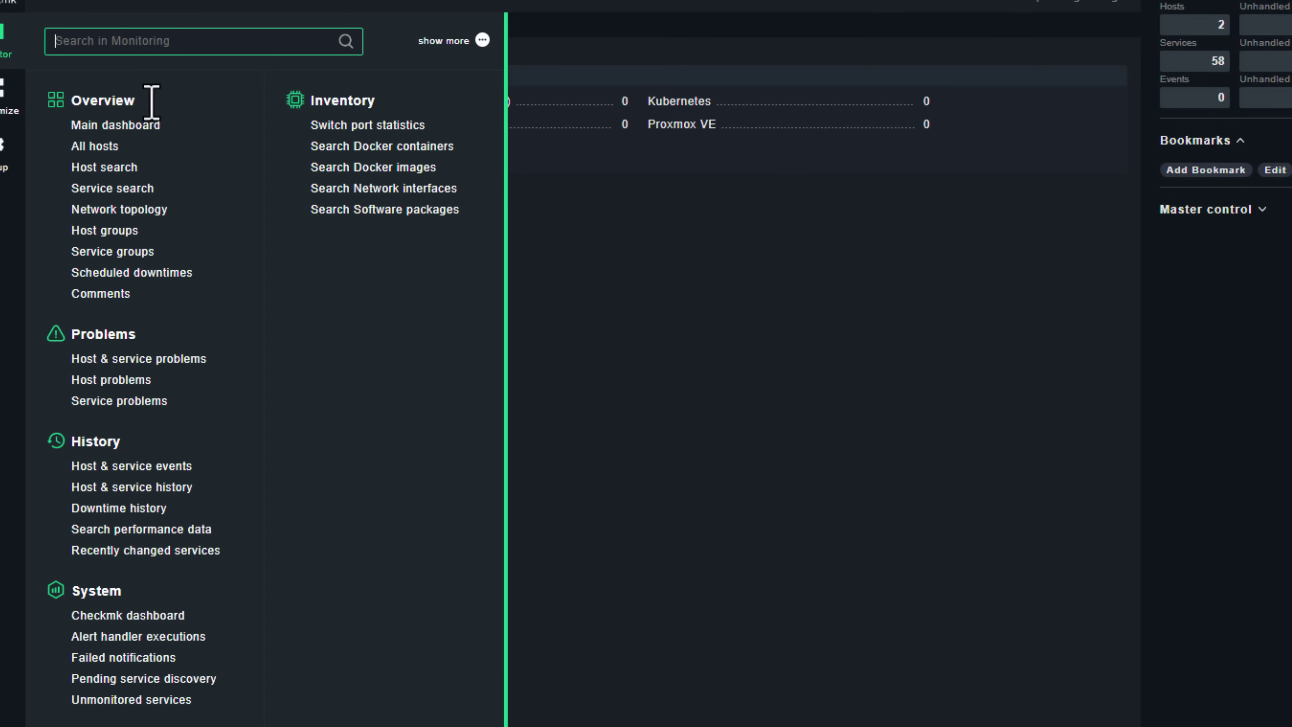
key("Escape")
left_click(103, 151)
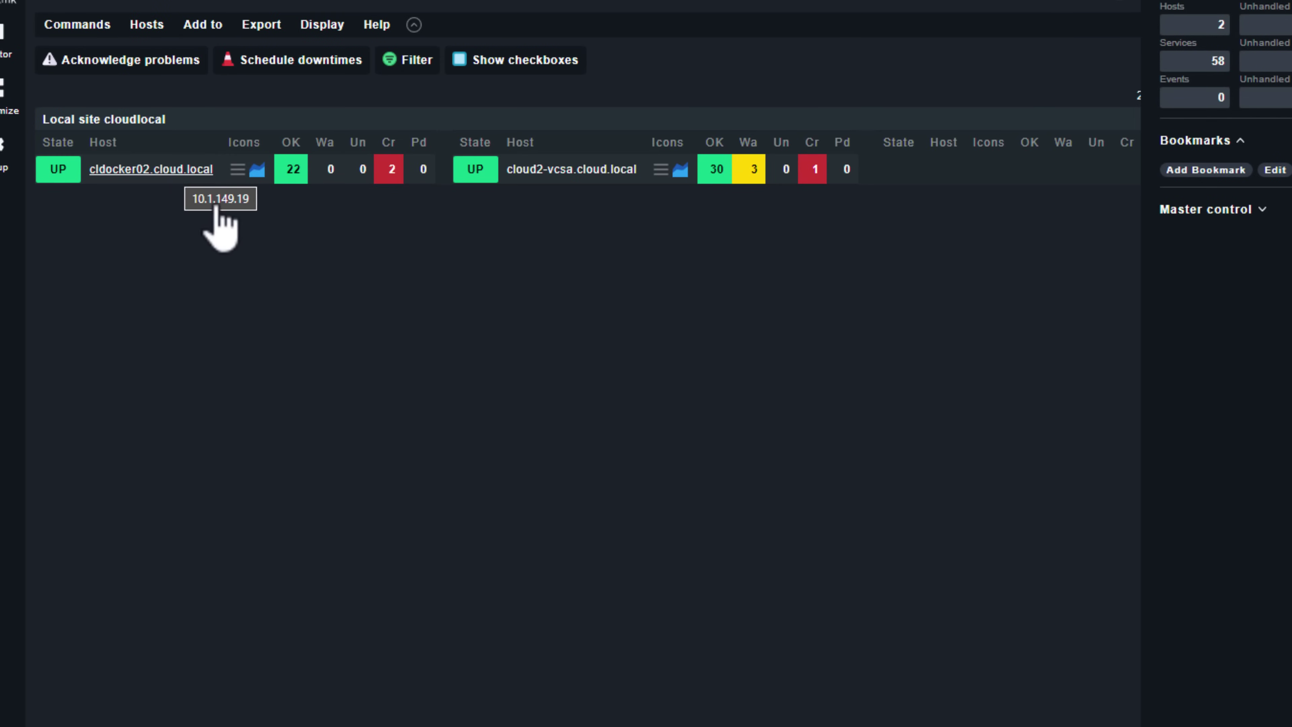
left_click(177, 173)
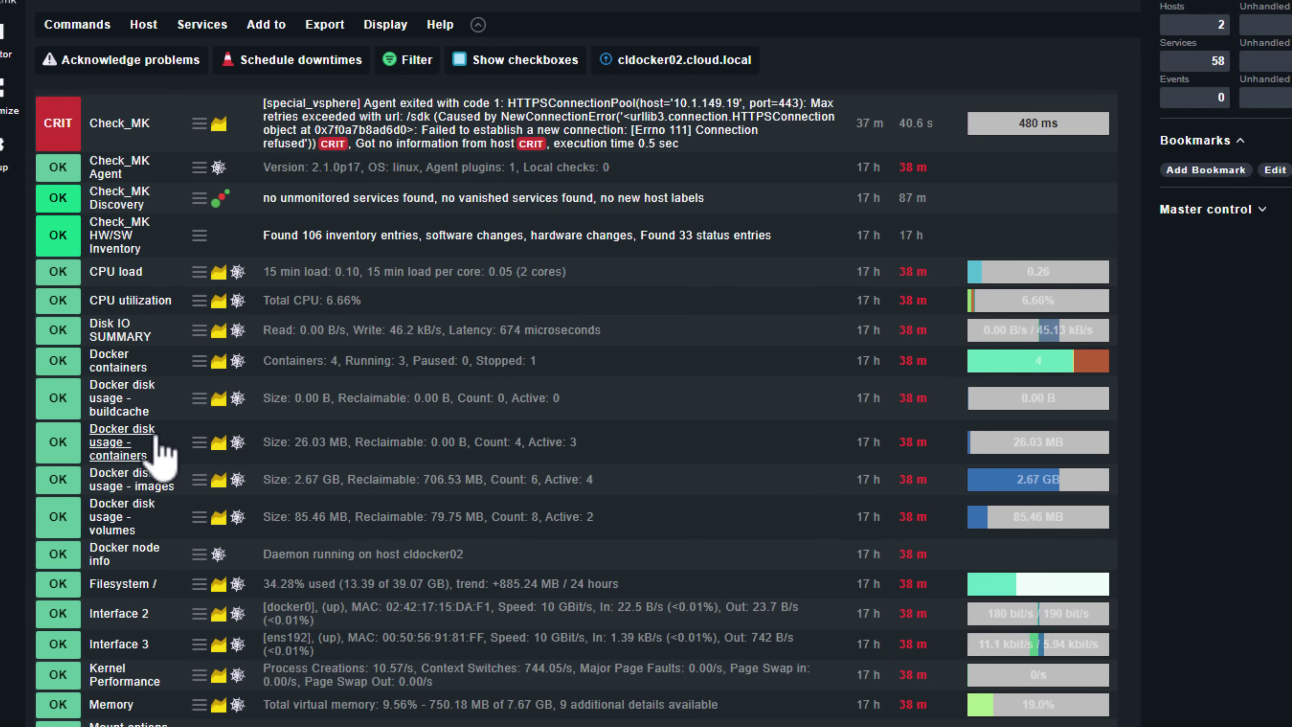